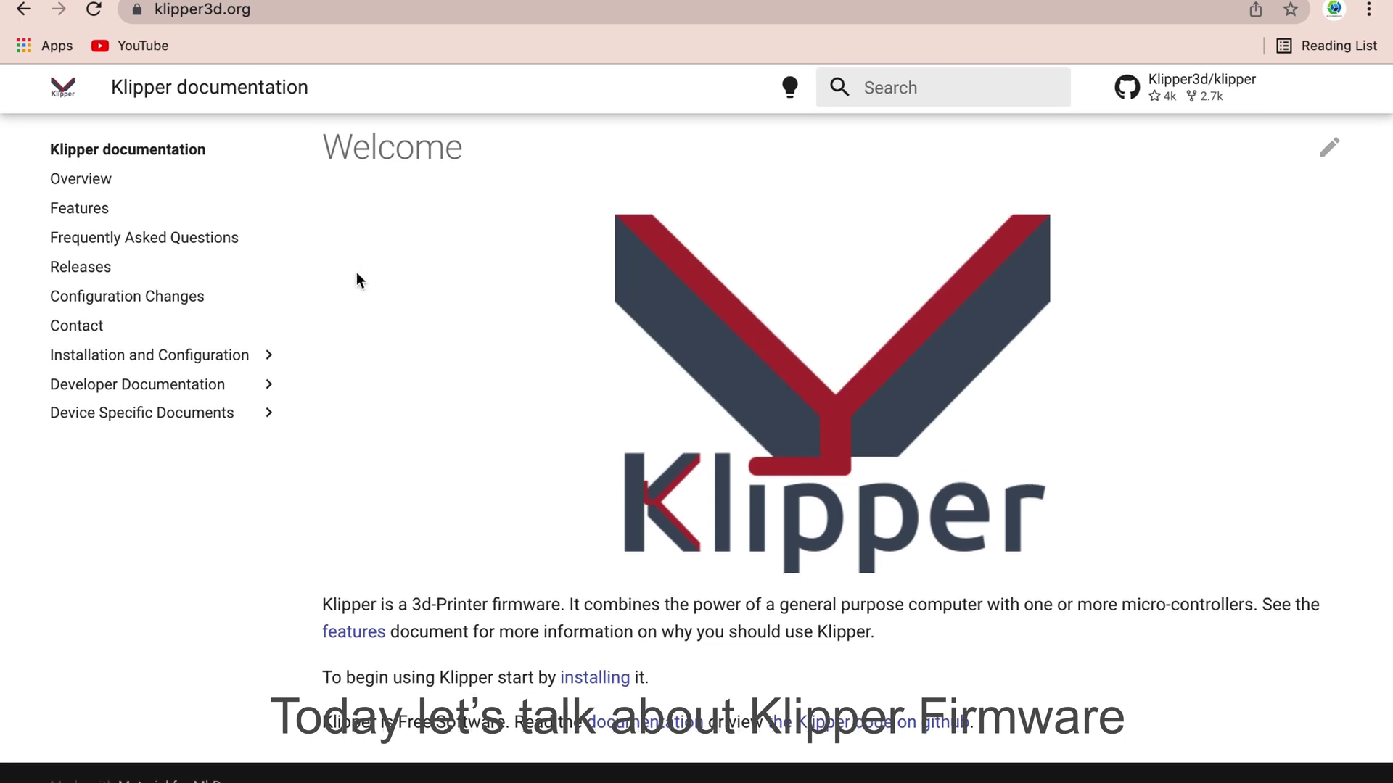
pyautogui.scroll(2, 355, 272)
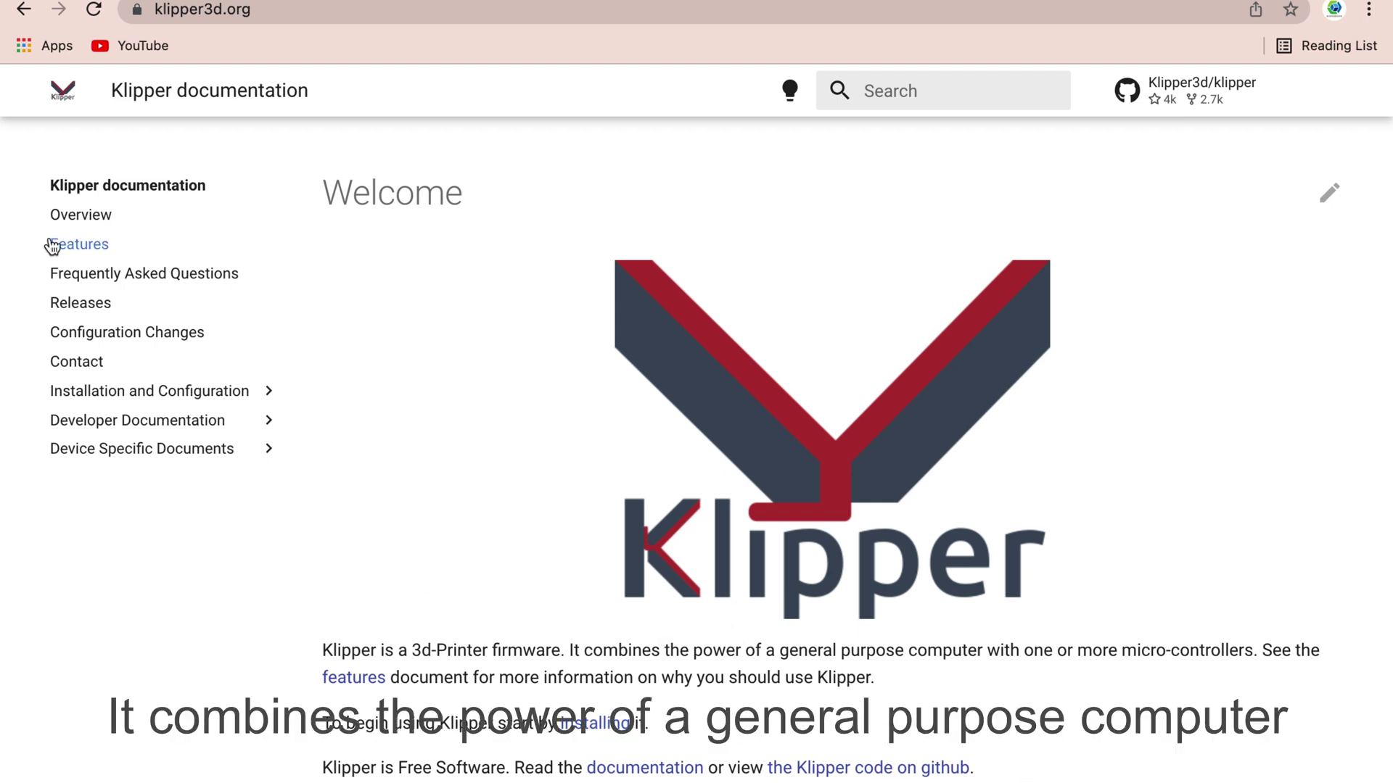
# - Open the Installation guide under Installation and Configuration in the Klipper docs
pyautogui.click(166, 392)
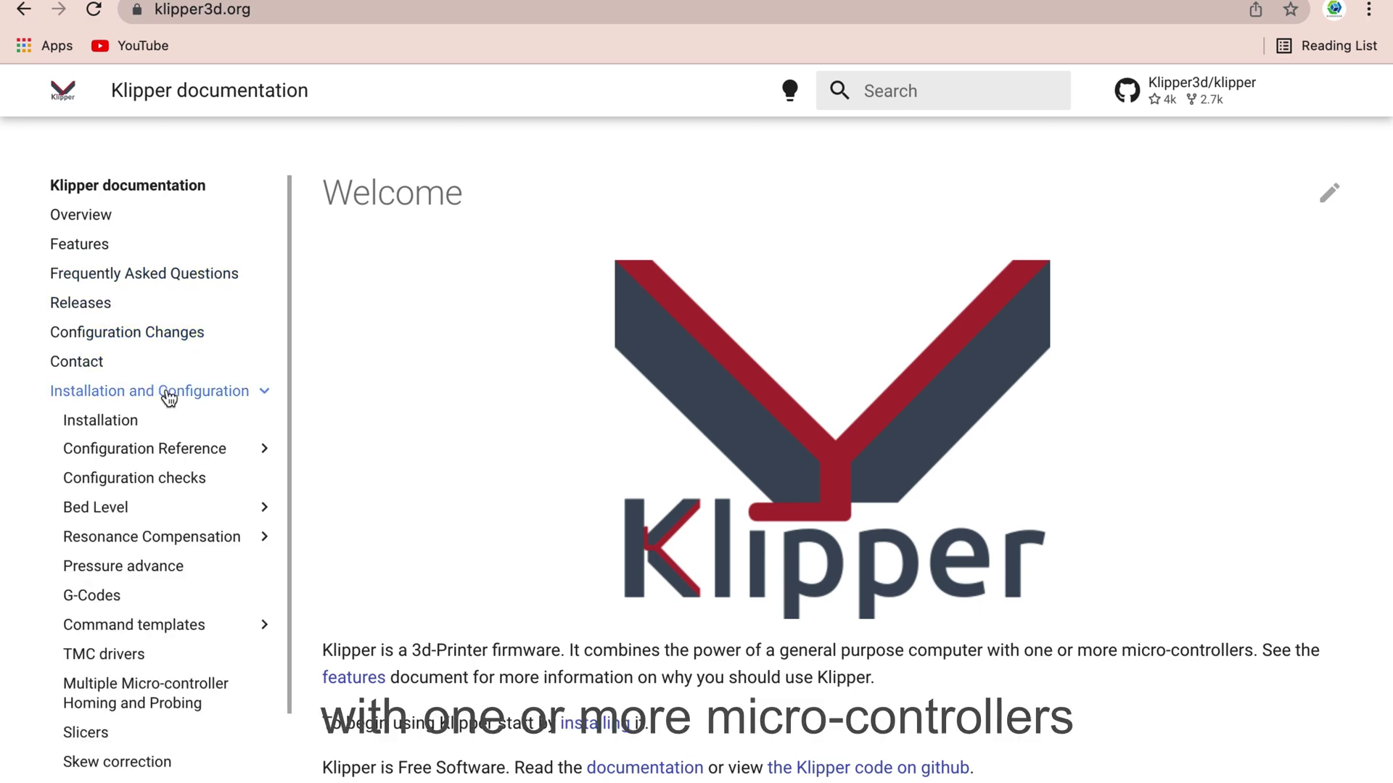
pyautogui.click(102, 422)
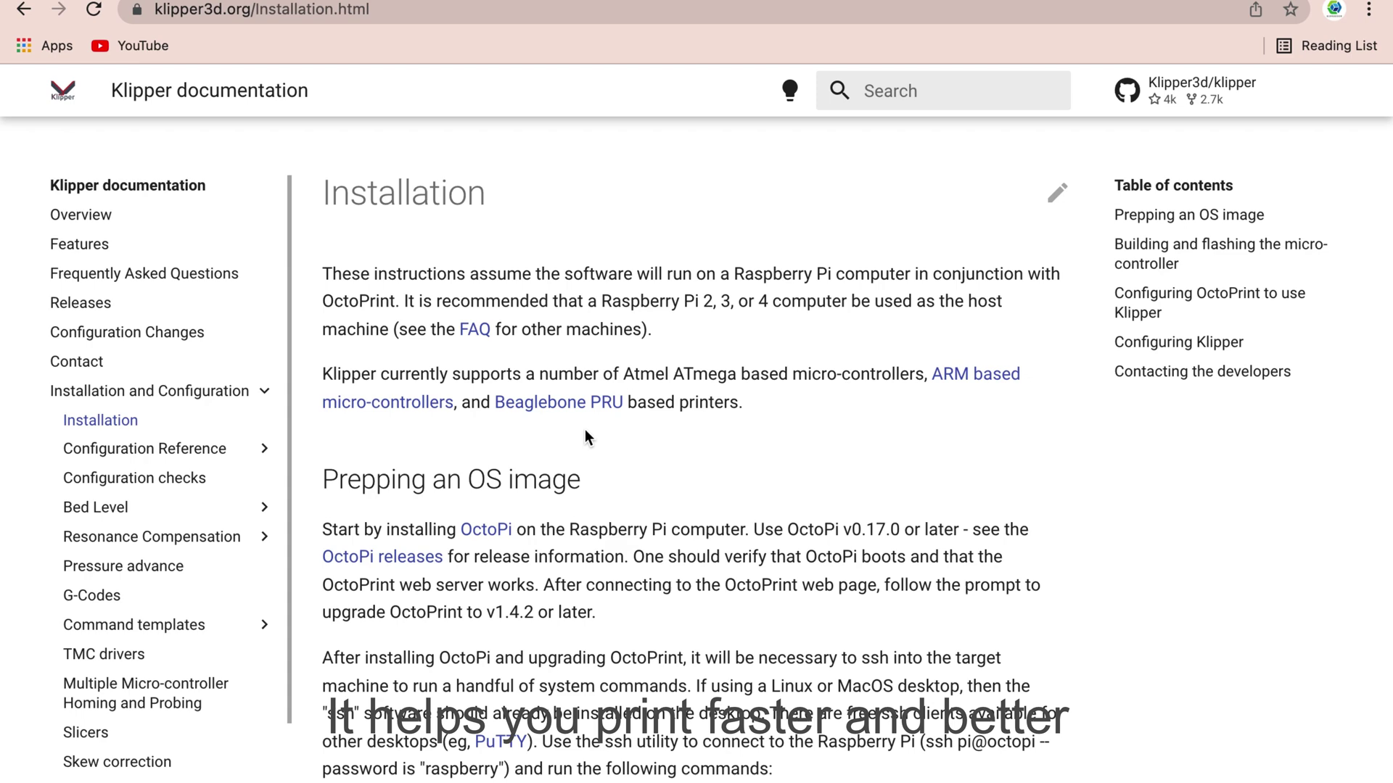
# - Highlight the Prepping an OS image instructions on the Installation page
pyautogui.scroll(-3, 579, 535)
pyautogui.scroll(2, 579, 535)
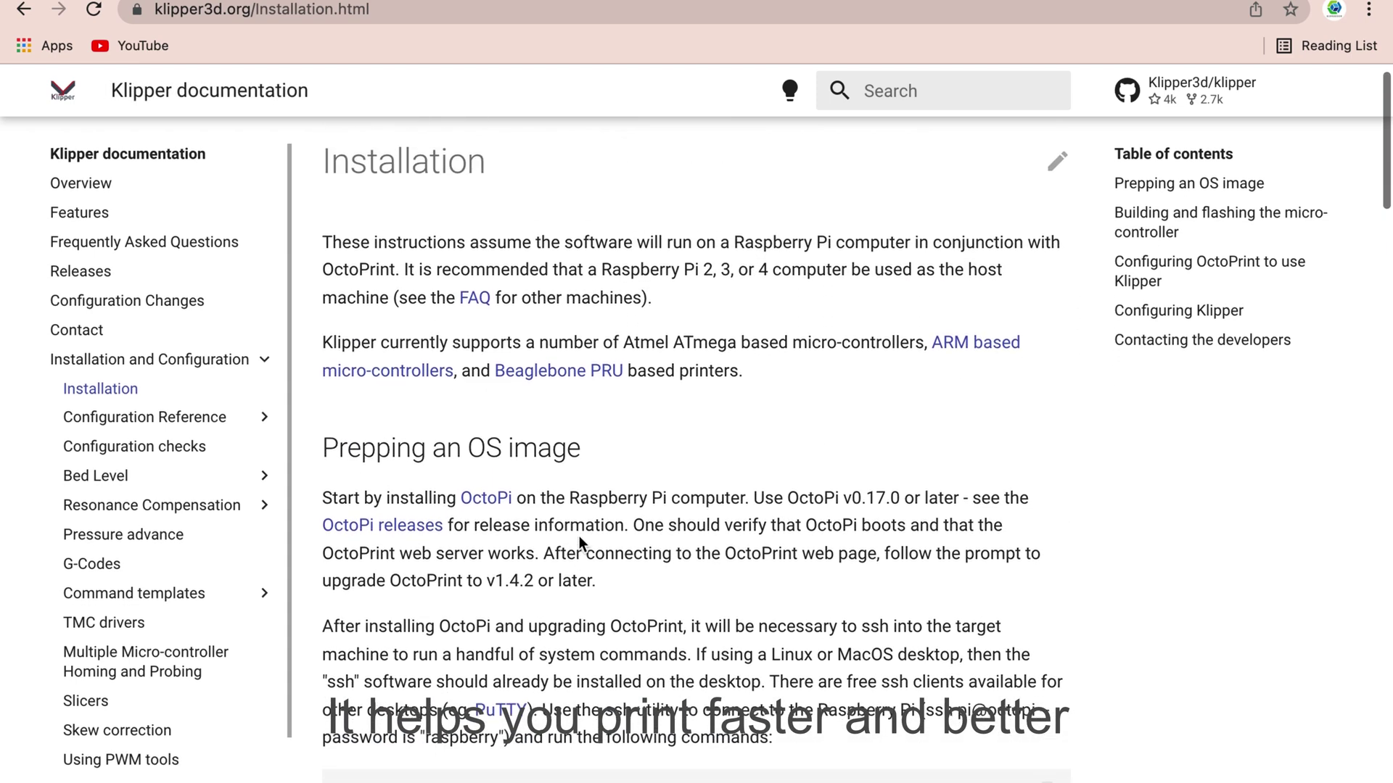
pyautogui.moveTo(322, 434); pyautogui.dragTo(974, 747)
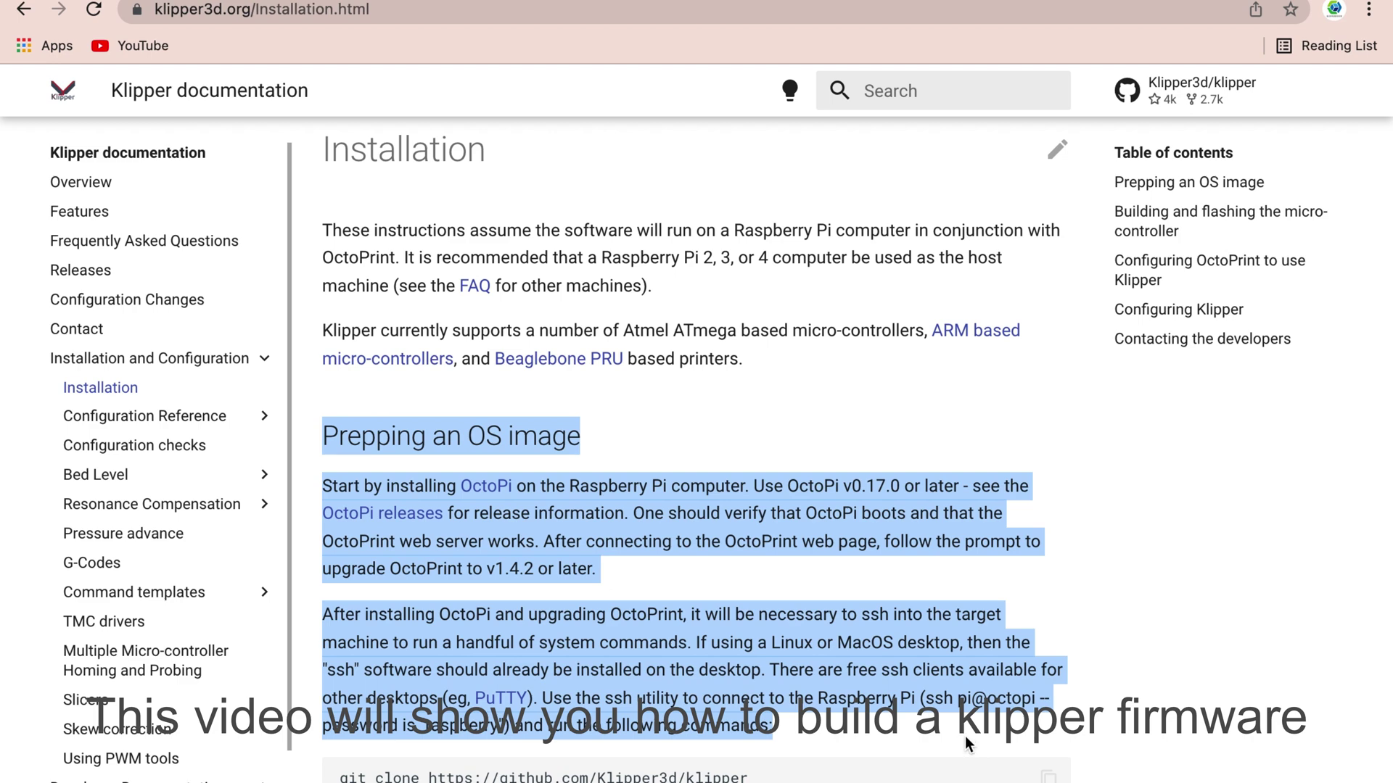
pyautogui.scroll(-3, 610, 500)
pyautogui.scroll(1, 610, 501)
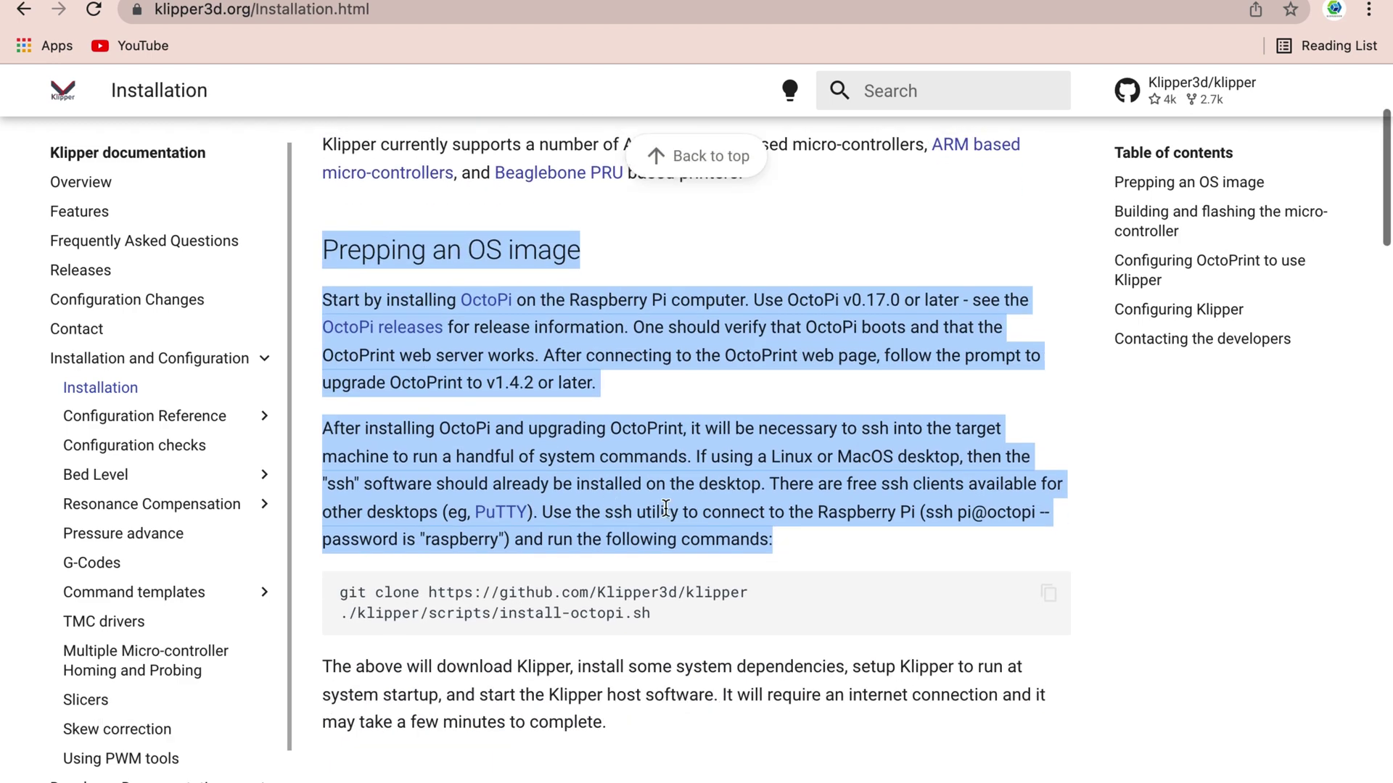
pyautogui.moveTo(610, 0)
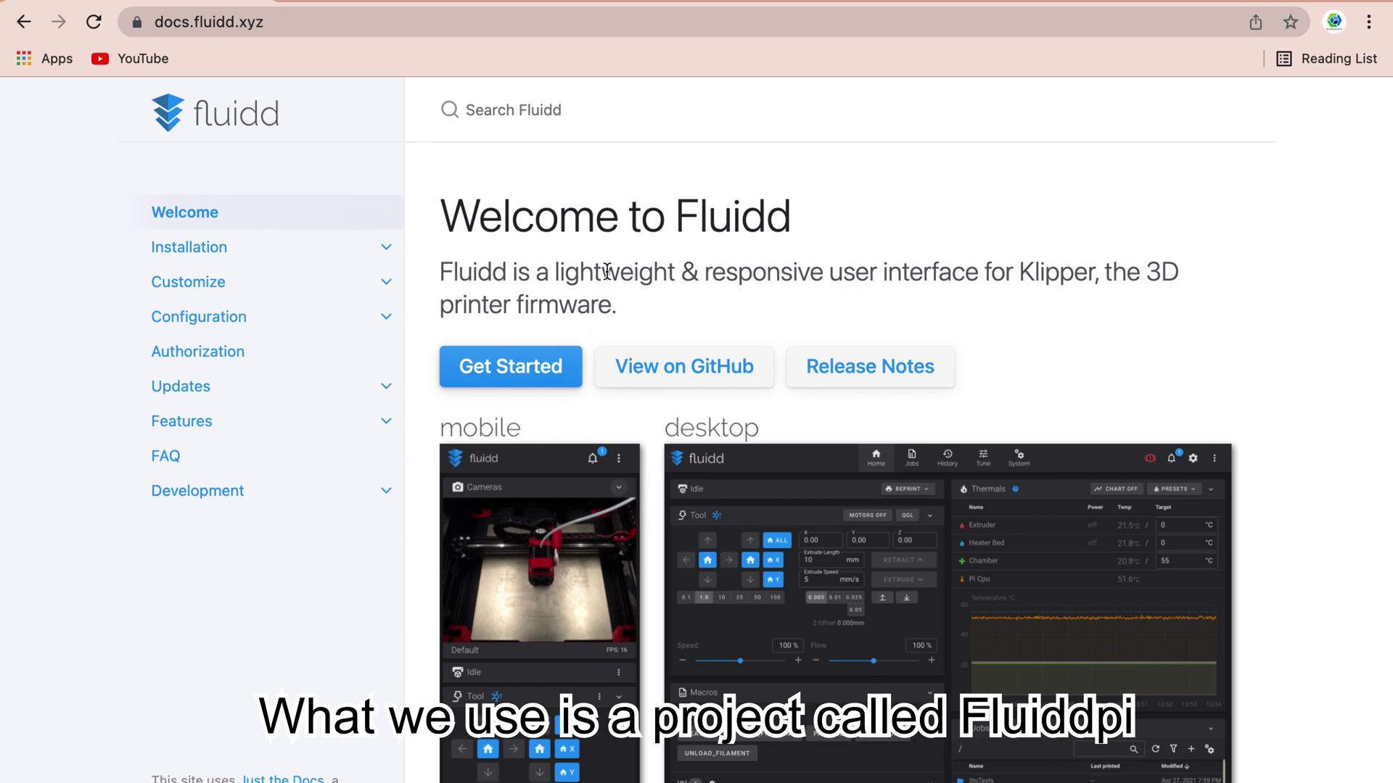
# - Follow Fluidd docs Installation → FluiddPI → Download to the v1.16.2 release page
pyautogui.scroll(-15, 606, 271)
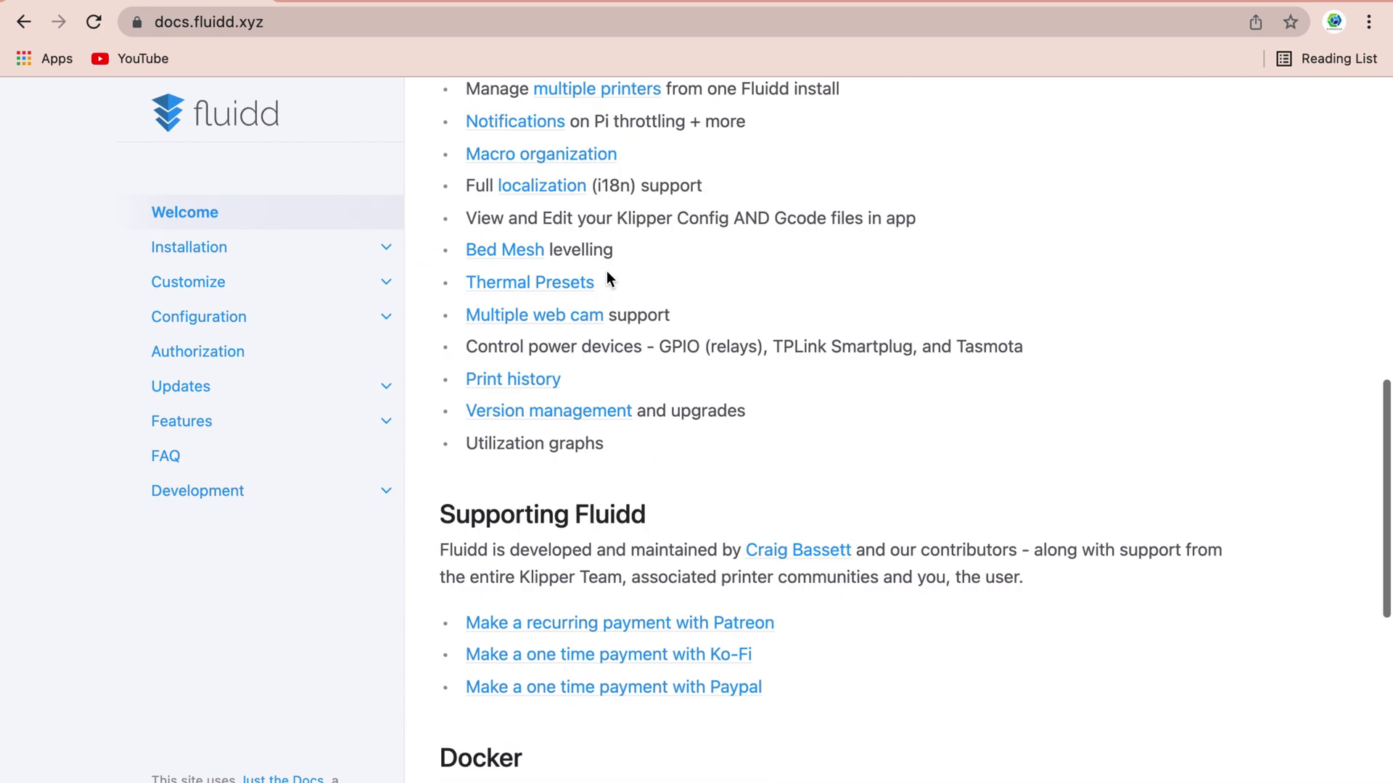
pyautogui.scroll(-9, 607, 274)
pyautogui.scroll(13, 608, 273)
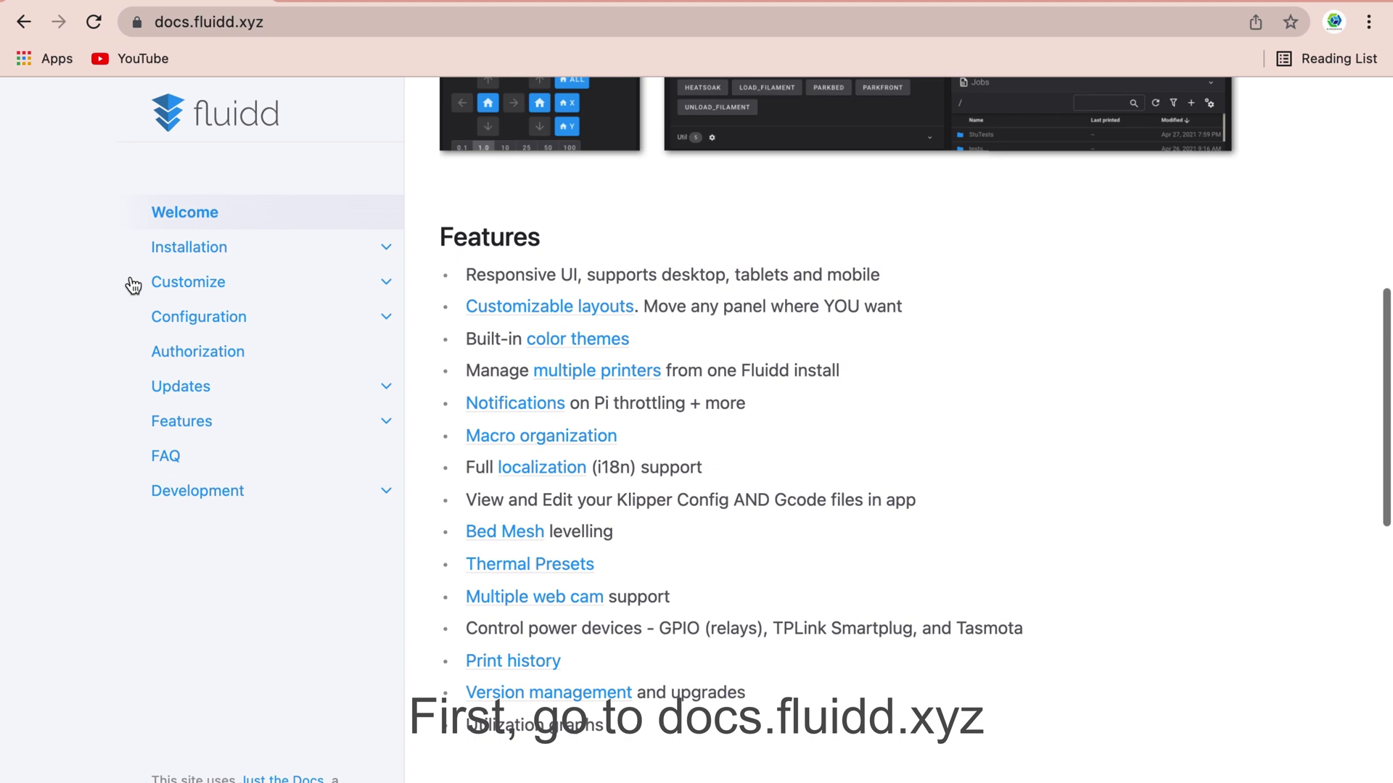
pyautogui.click(207, 252)
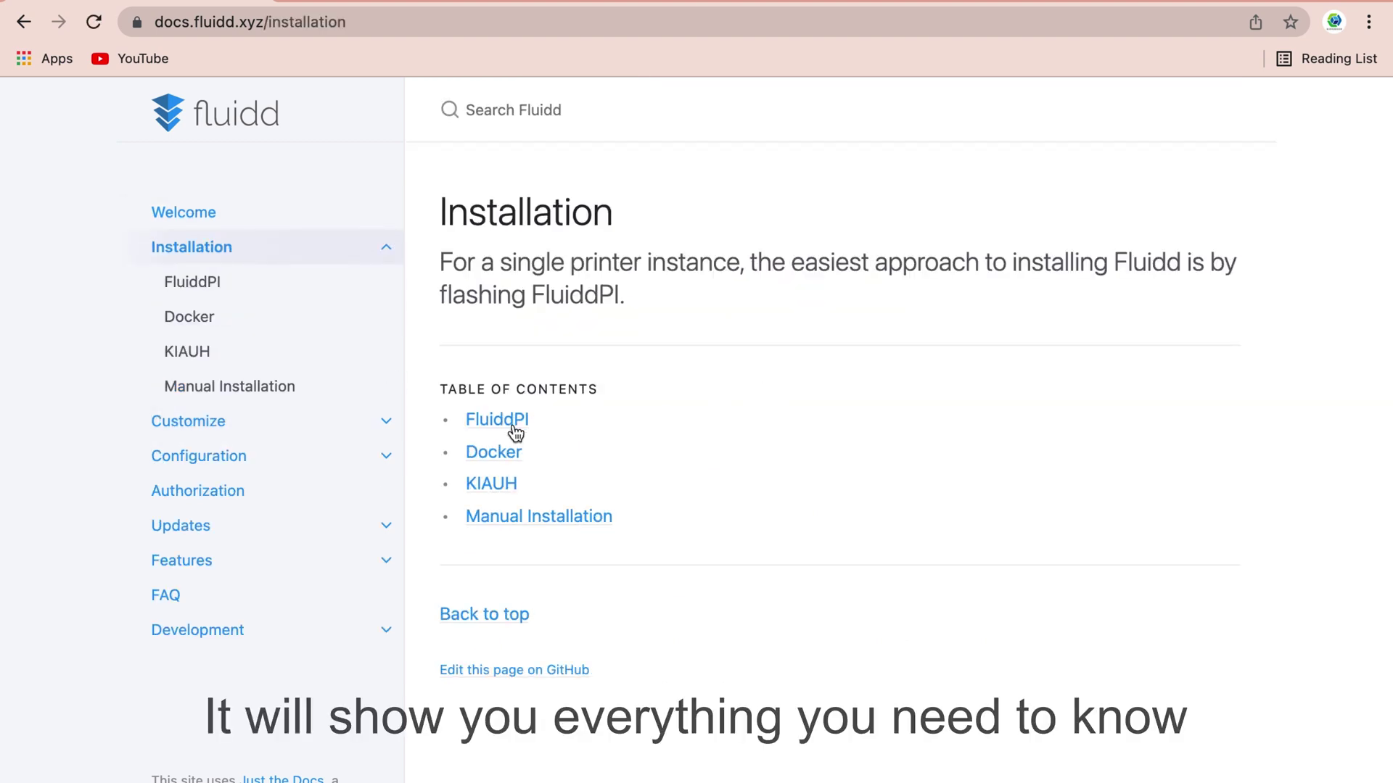
pyautogui.click(516, 425)
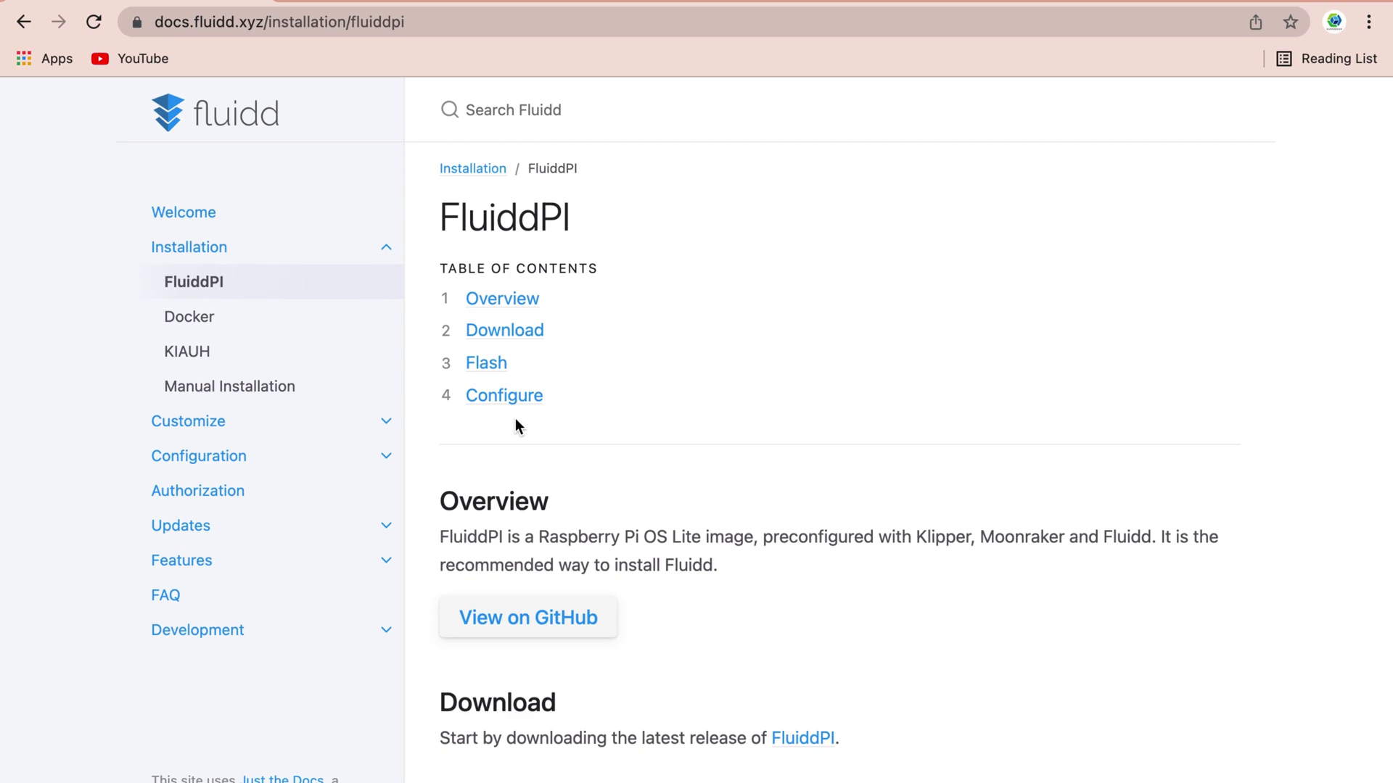
pyautogui.scroll(-1, 812, 370)
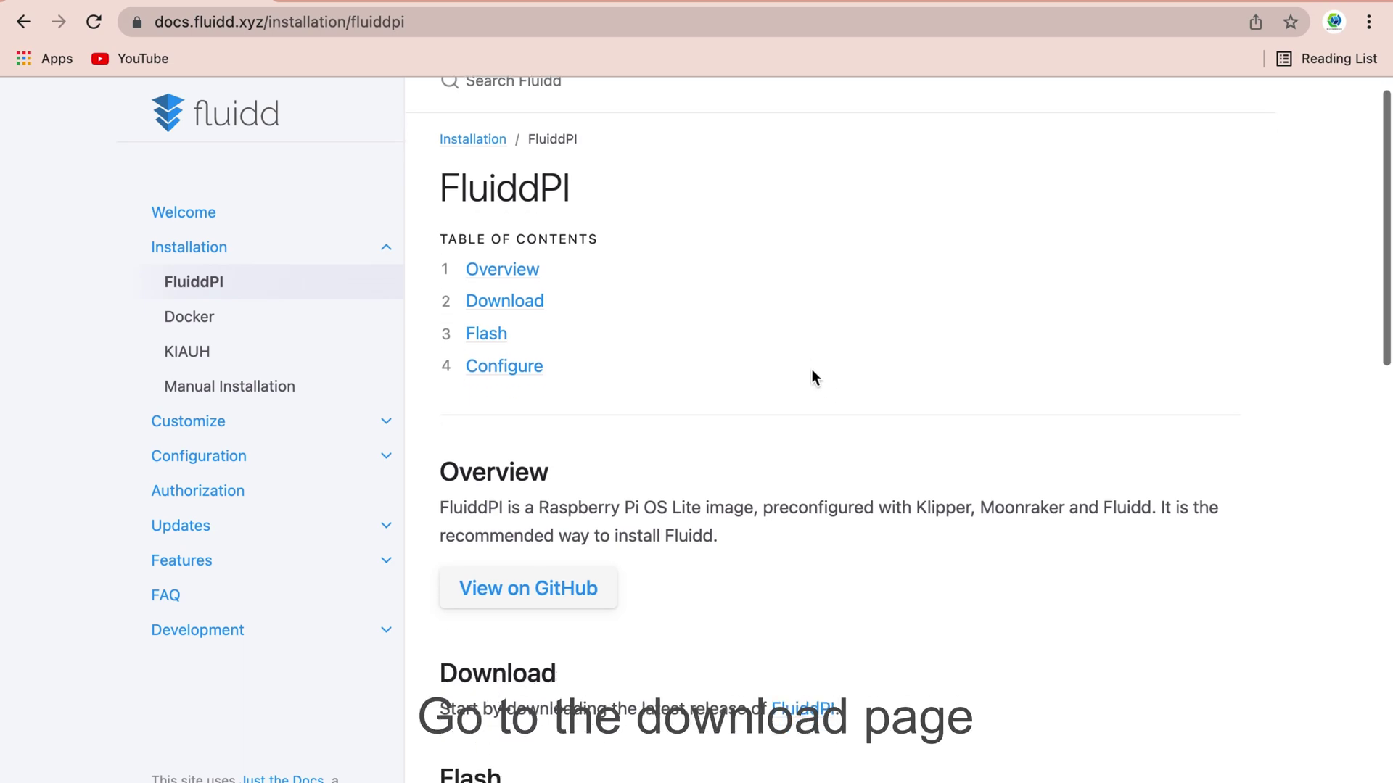
pyautogui.click(526, 301)
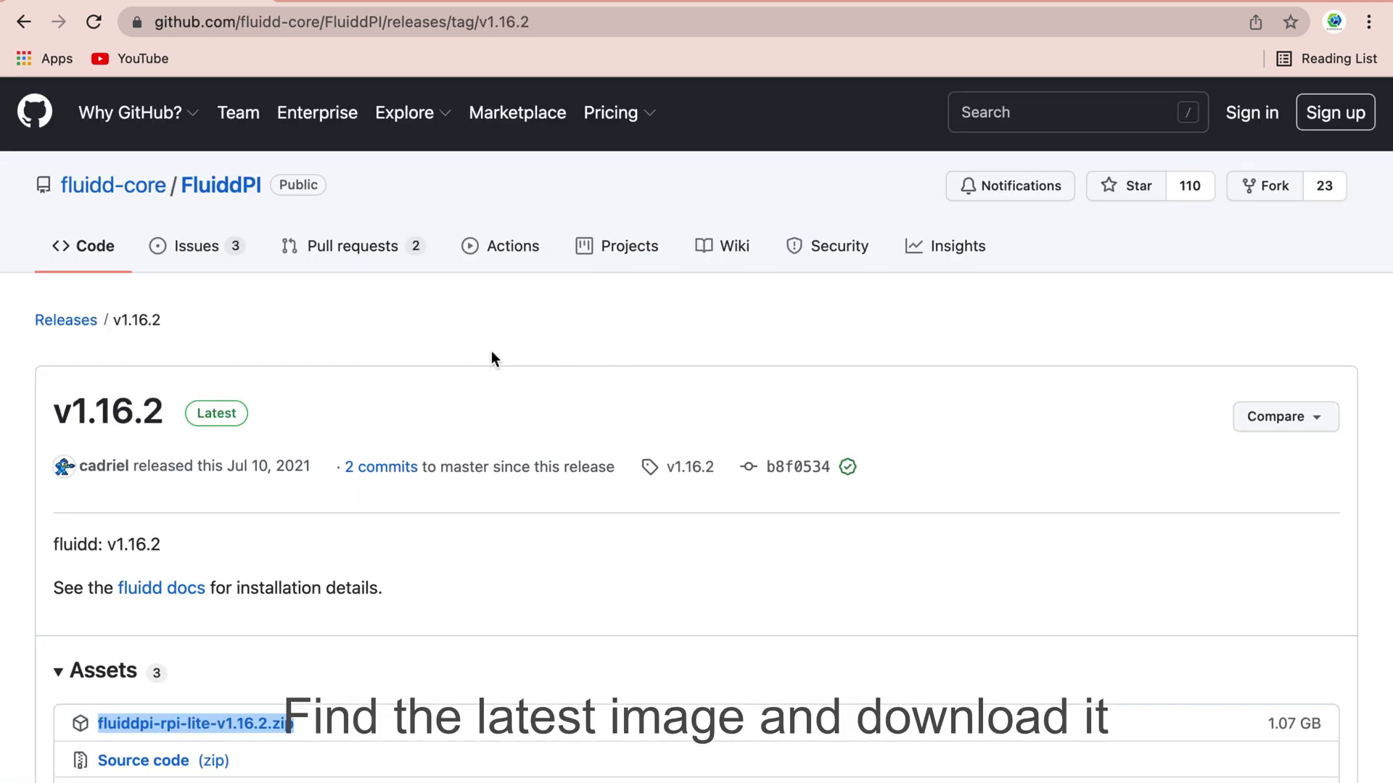
pyautogui.scroll(-4, 491, 350)
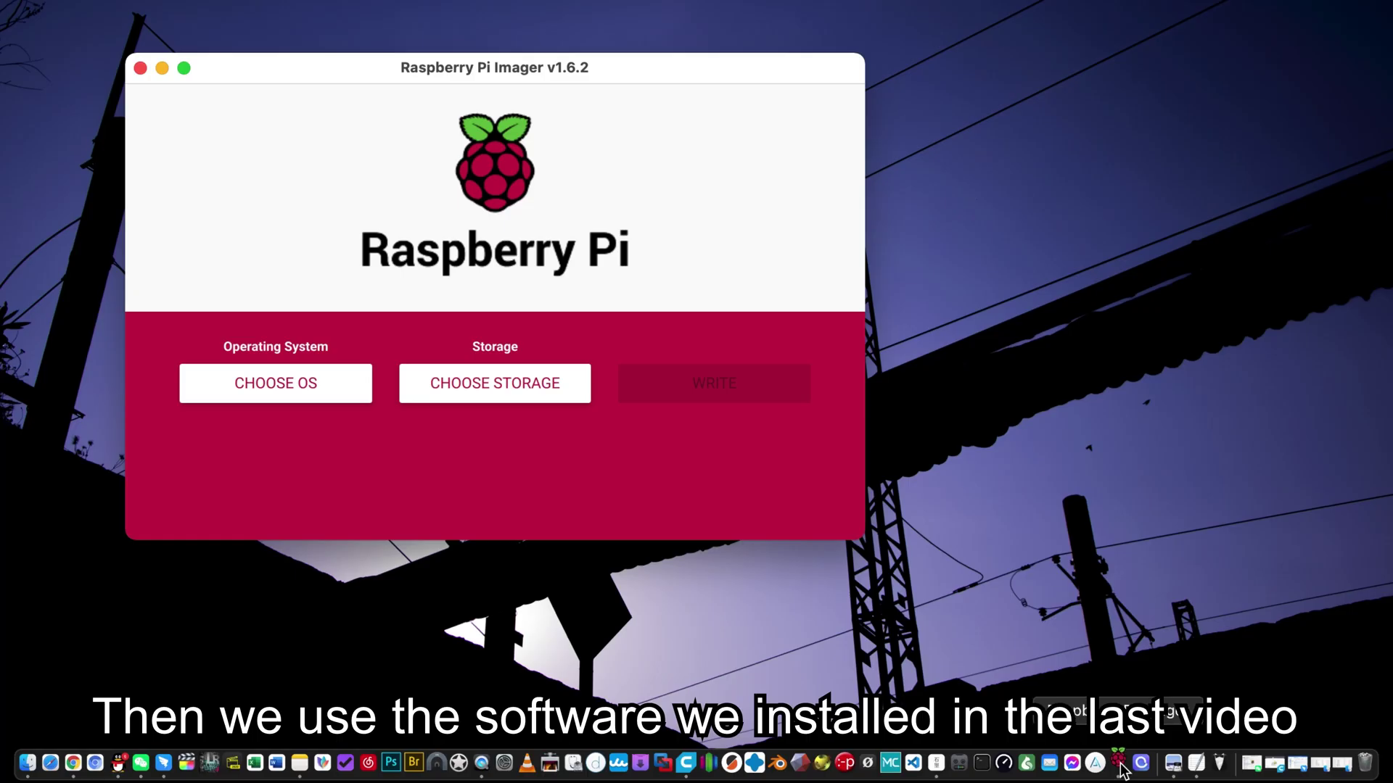
# - Select Use custom and pick the FLUIDDPI-RPI-LITE-V1.16.2.ZIP image as the OS
pyautogui.click(266, 395)
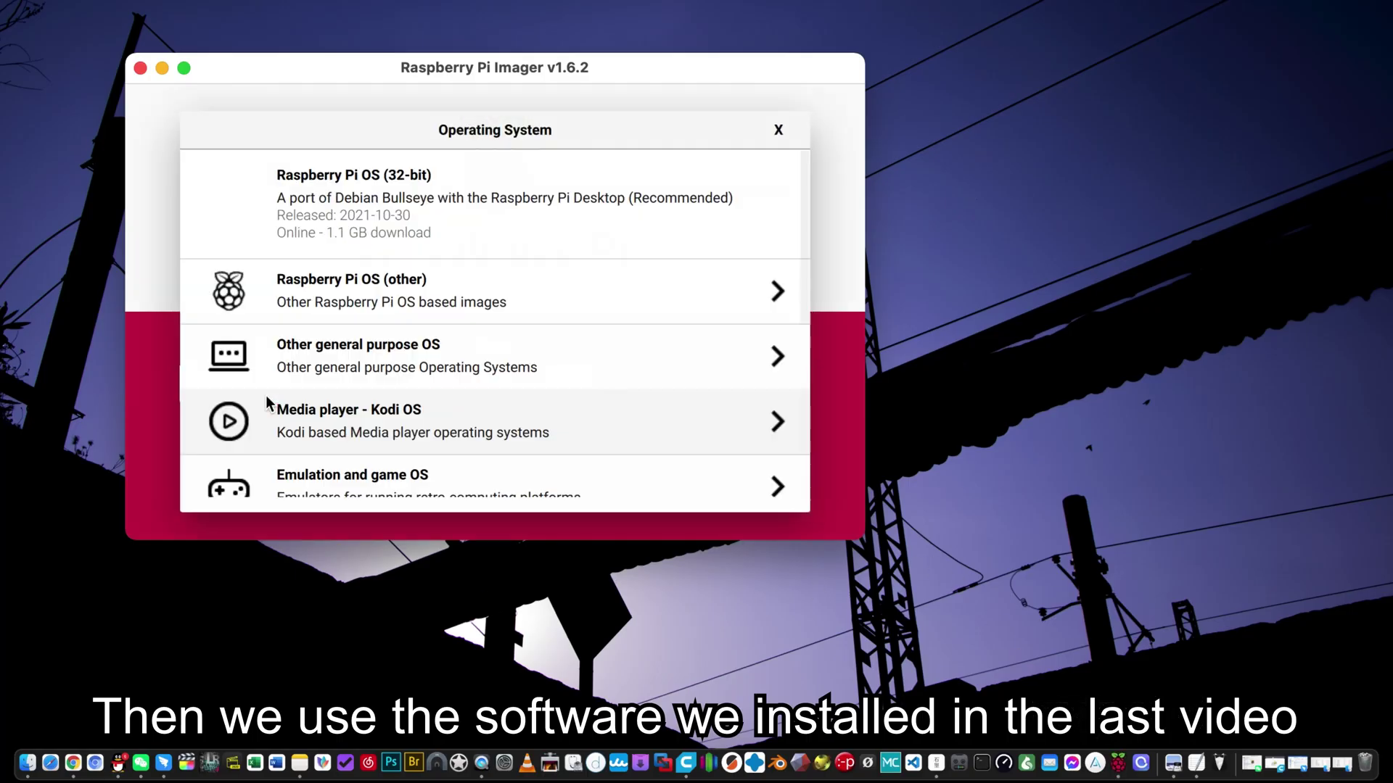
pyautogui.scroll(-5, 415, 352)
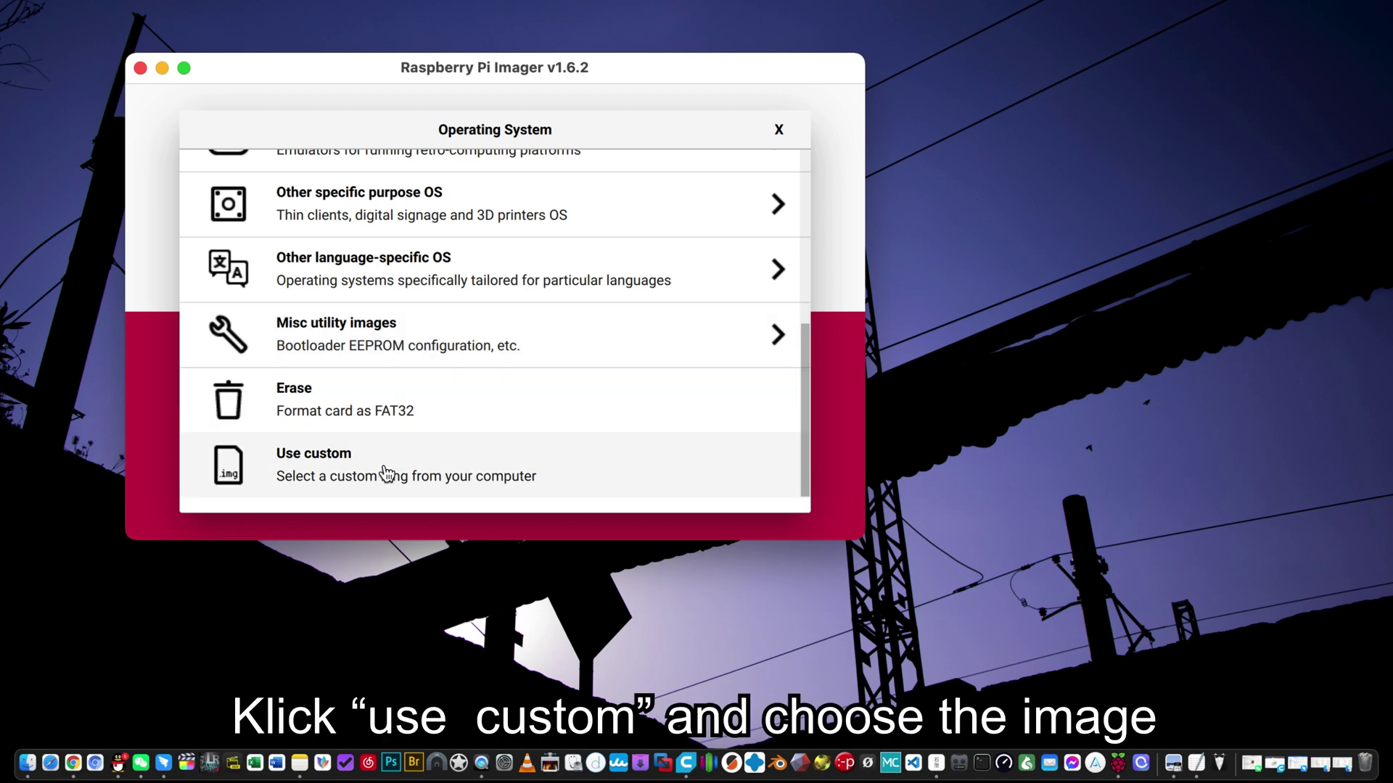
pyautogui.click(375, 488)
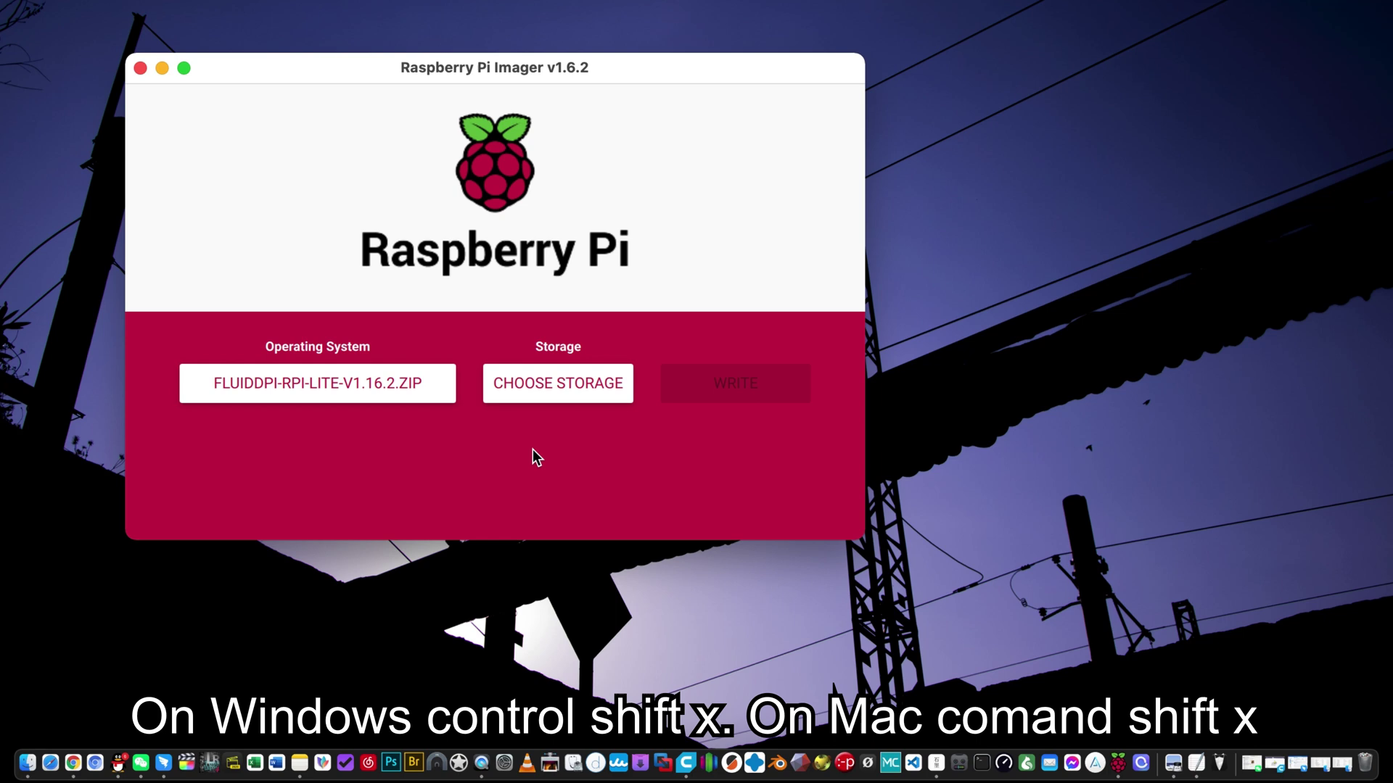
# - Enable SSH with password login and enter the Wi-Fi network name and password
pyautogui.press('super+shift+x')
pyautogui.click(776, 369)
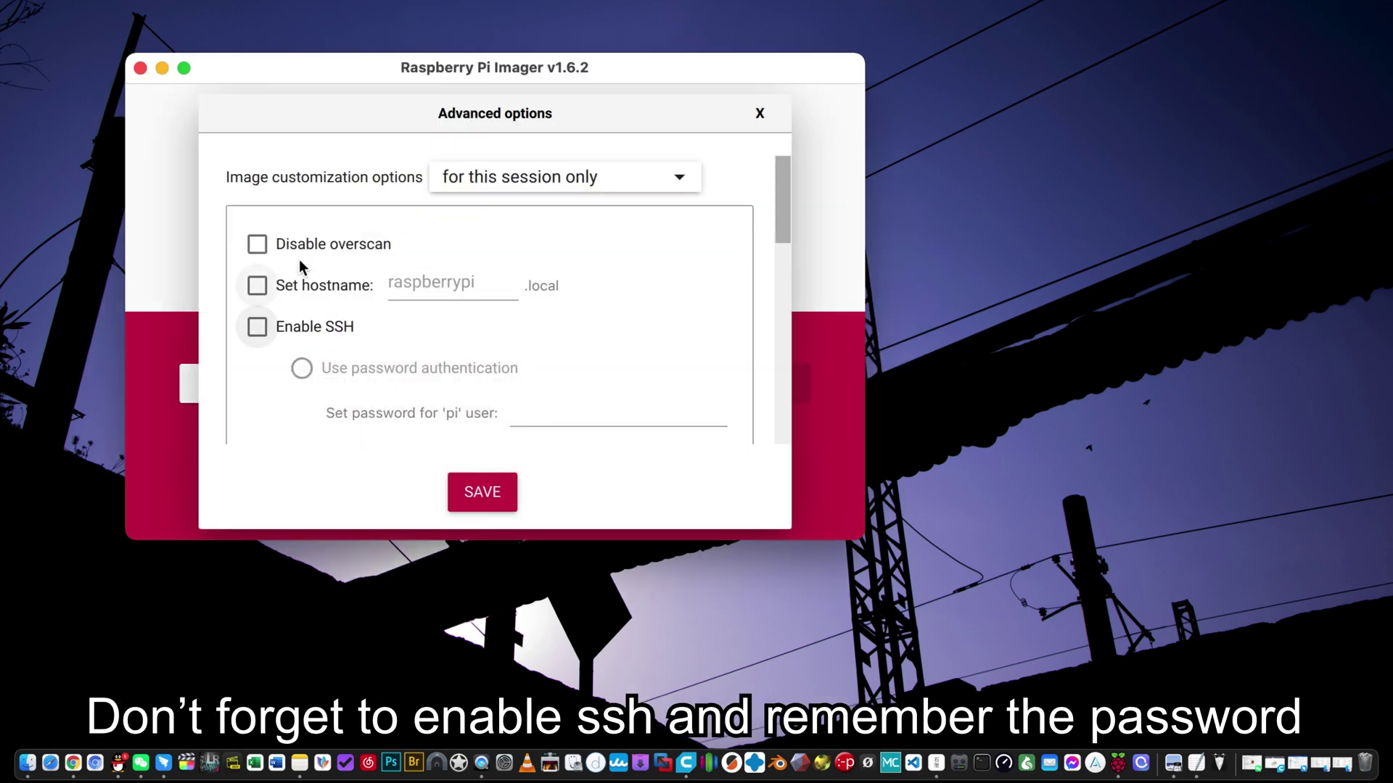
pyautogui.click(293, 329)
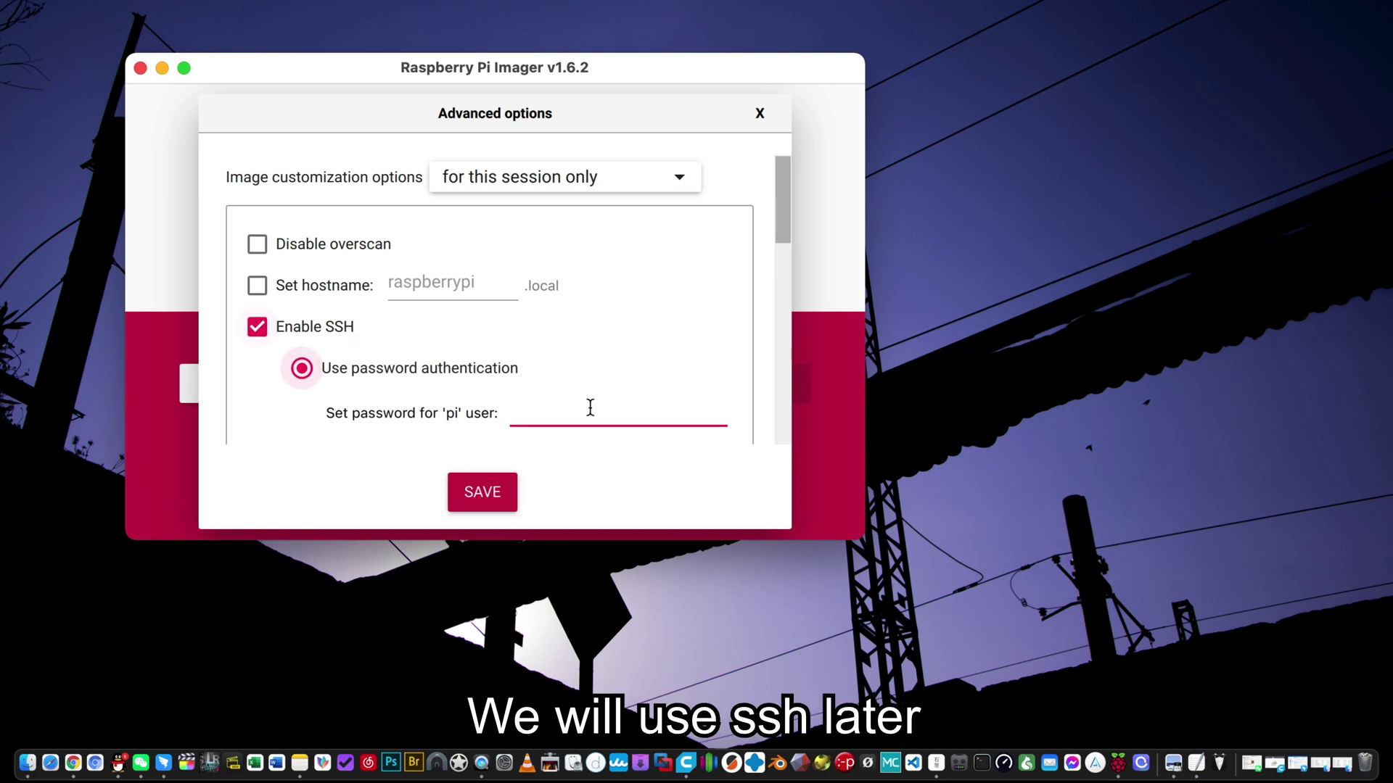
pyautogui.write('ras')
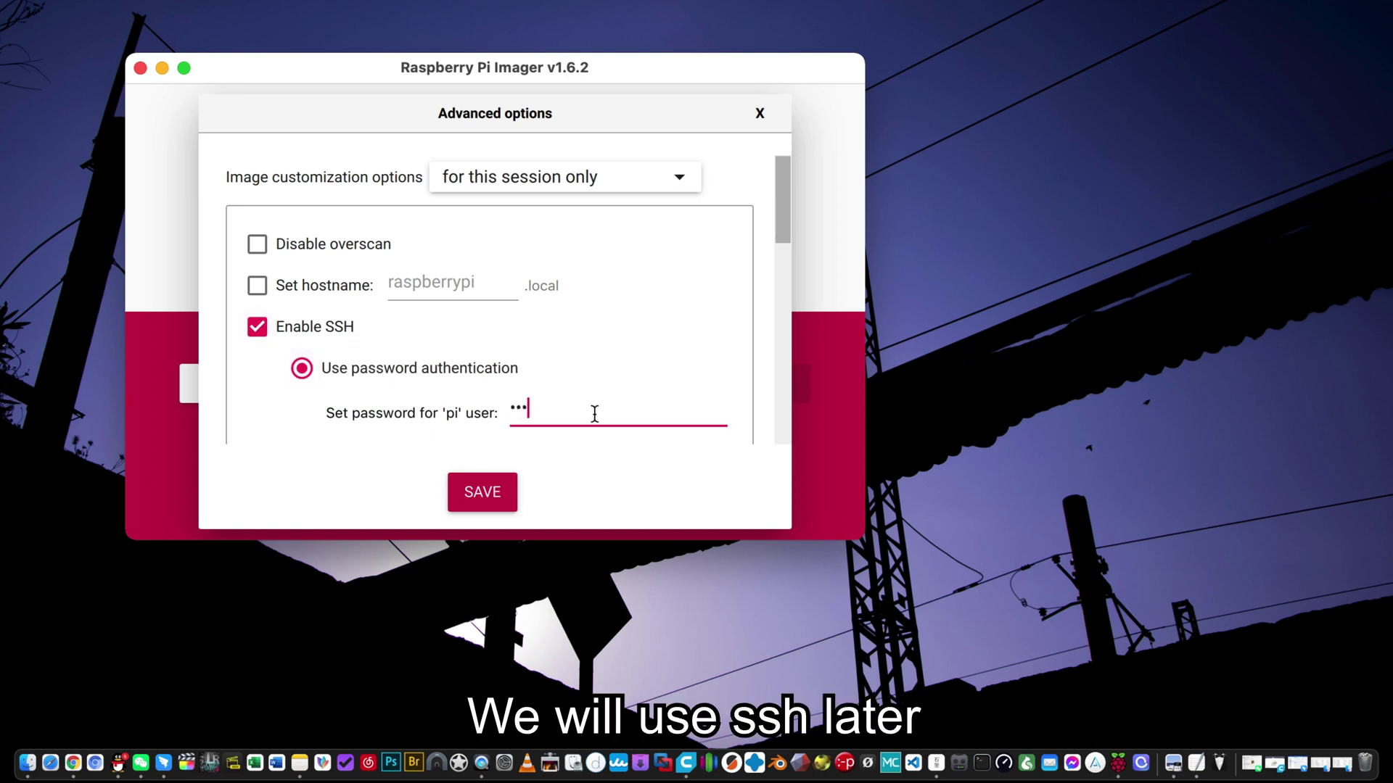
pyautogui.write('pber')
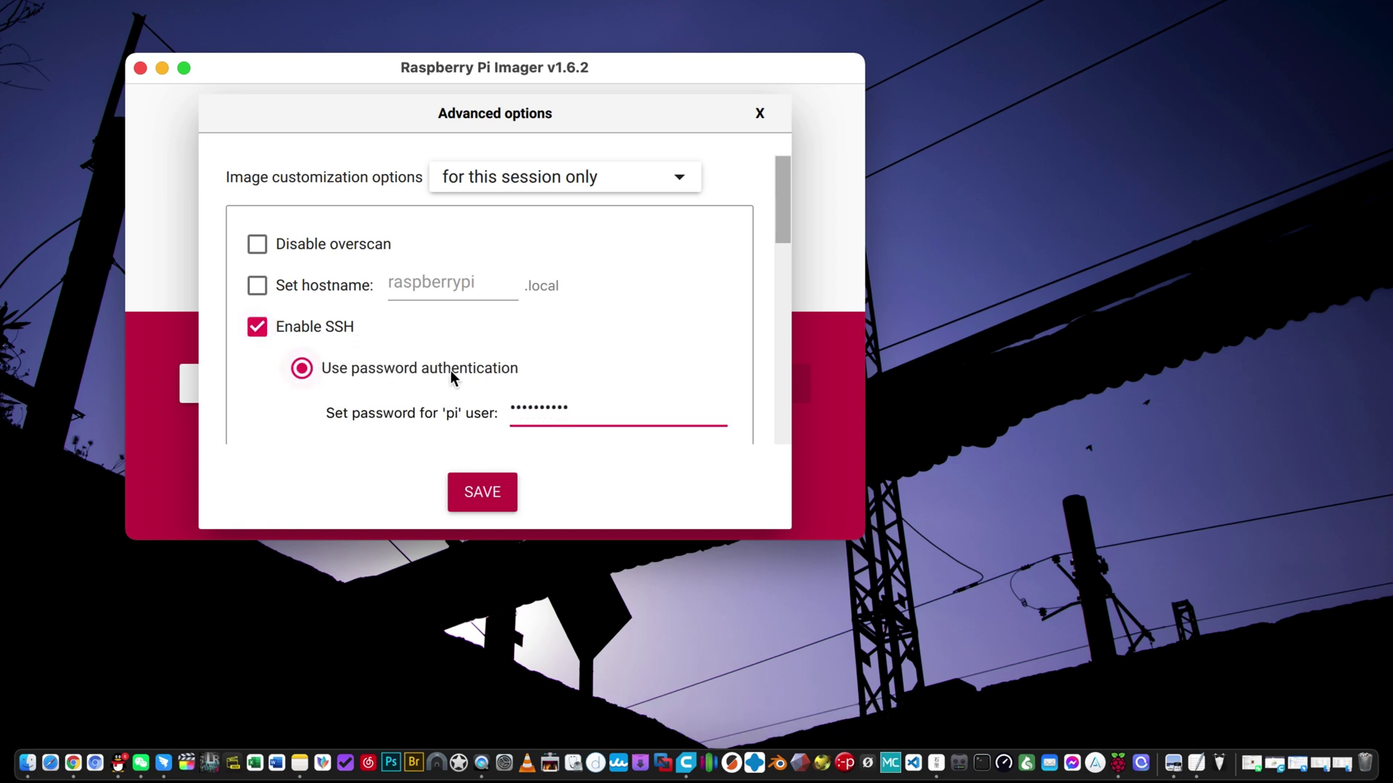
pyautogui.scroll(-1, 412, 368)
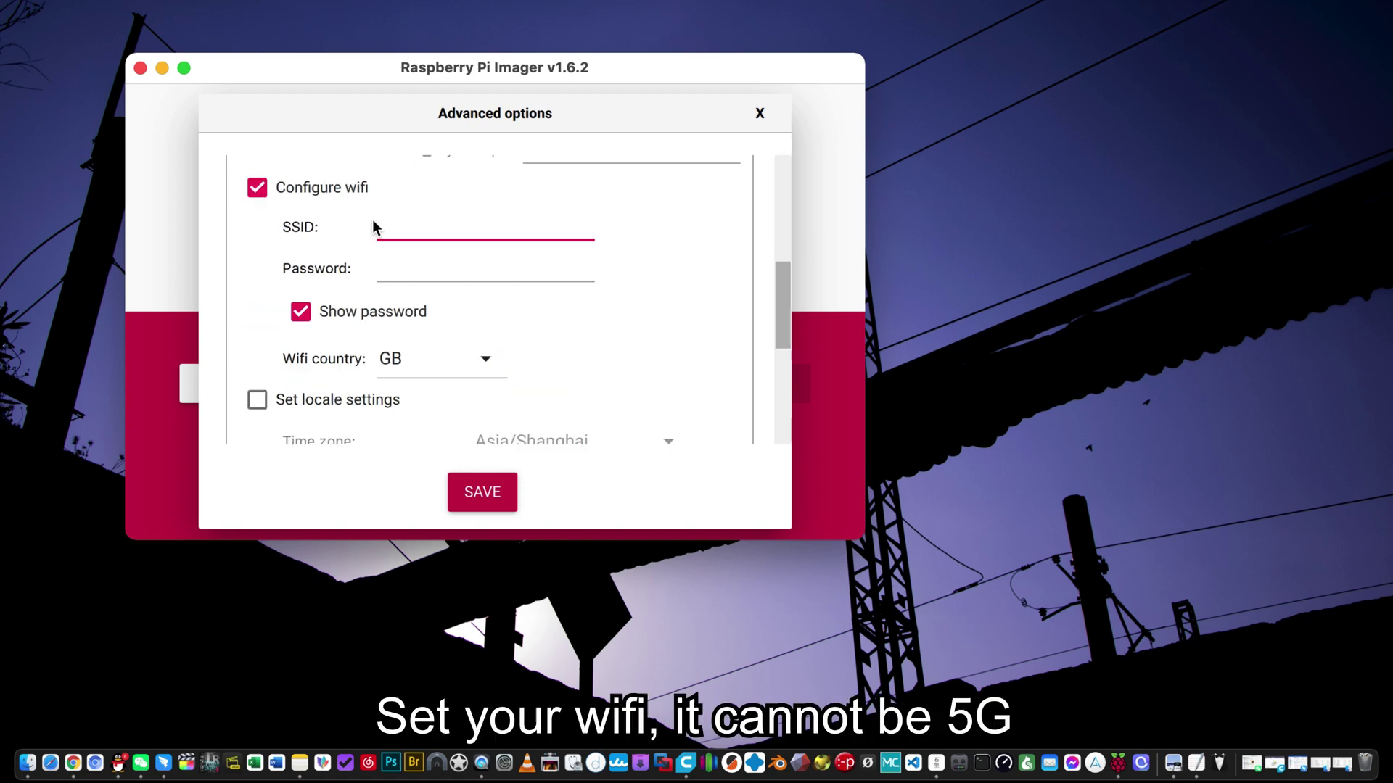
pyautogui.write('YOURWIFI')
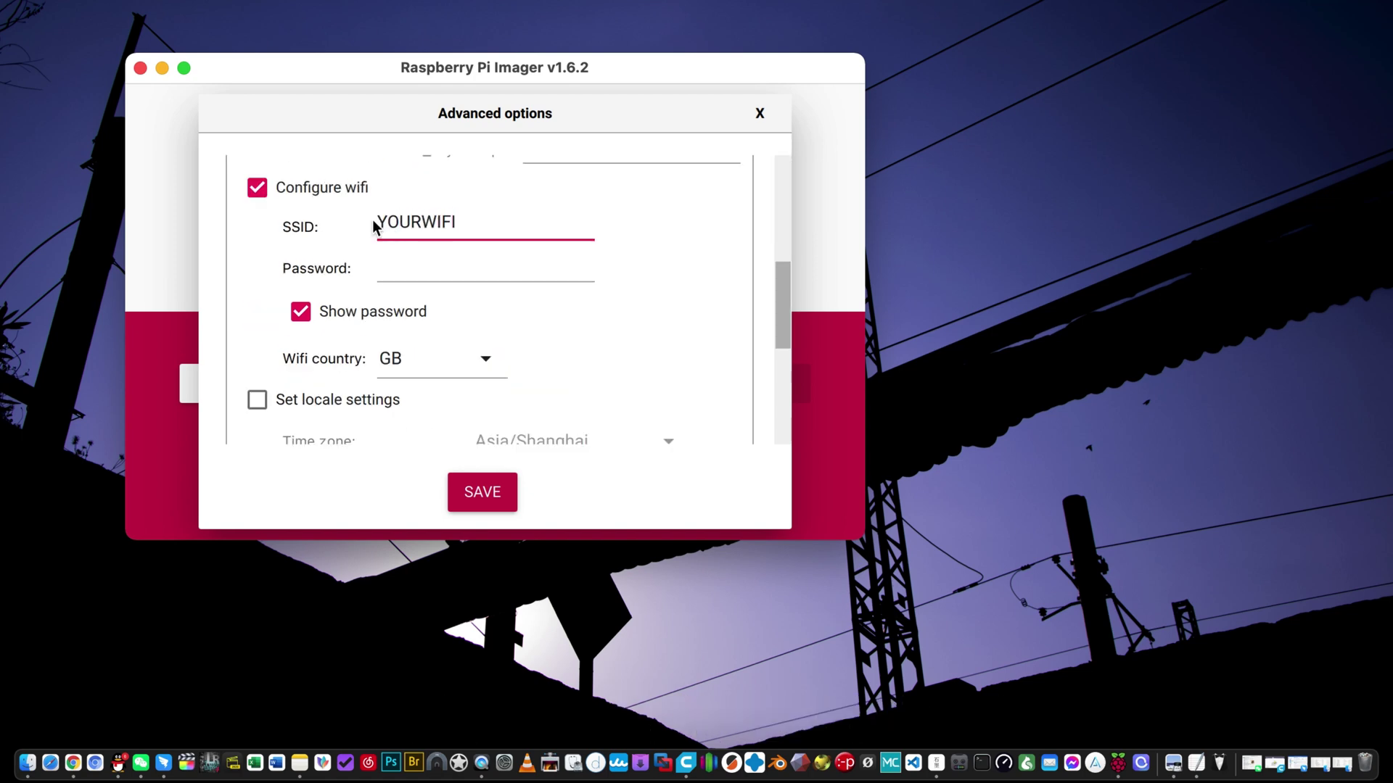
pyautogui.write('NAME')
pyautogui.click(426, 253)
pyautogui.write('YOURPASS')
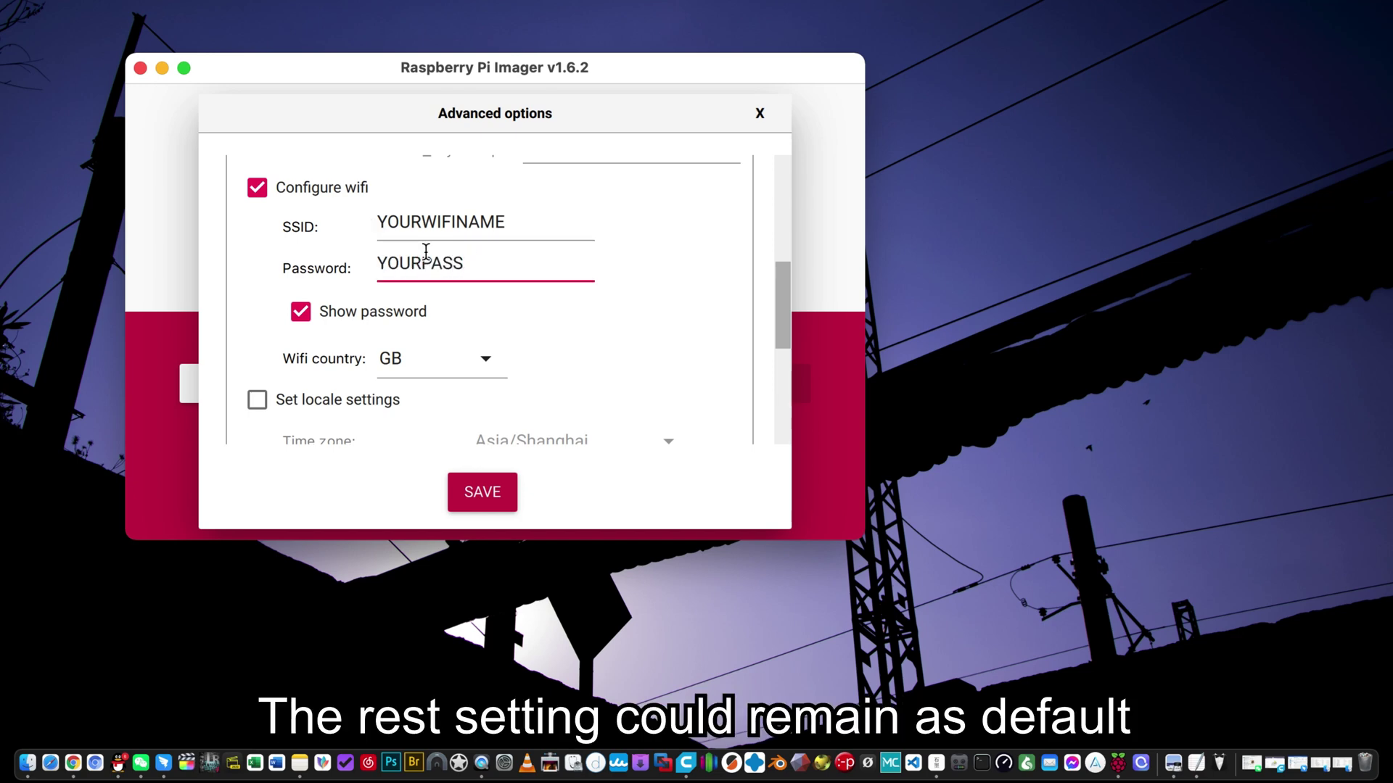
pyautogui.write('WORD')
# - Keep Wi-Fi country GB, save the options, and choose the mass storage device
pyautogui.scroll(-3, 570, 313)
pyautogui.click(435, 237)
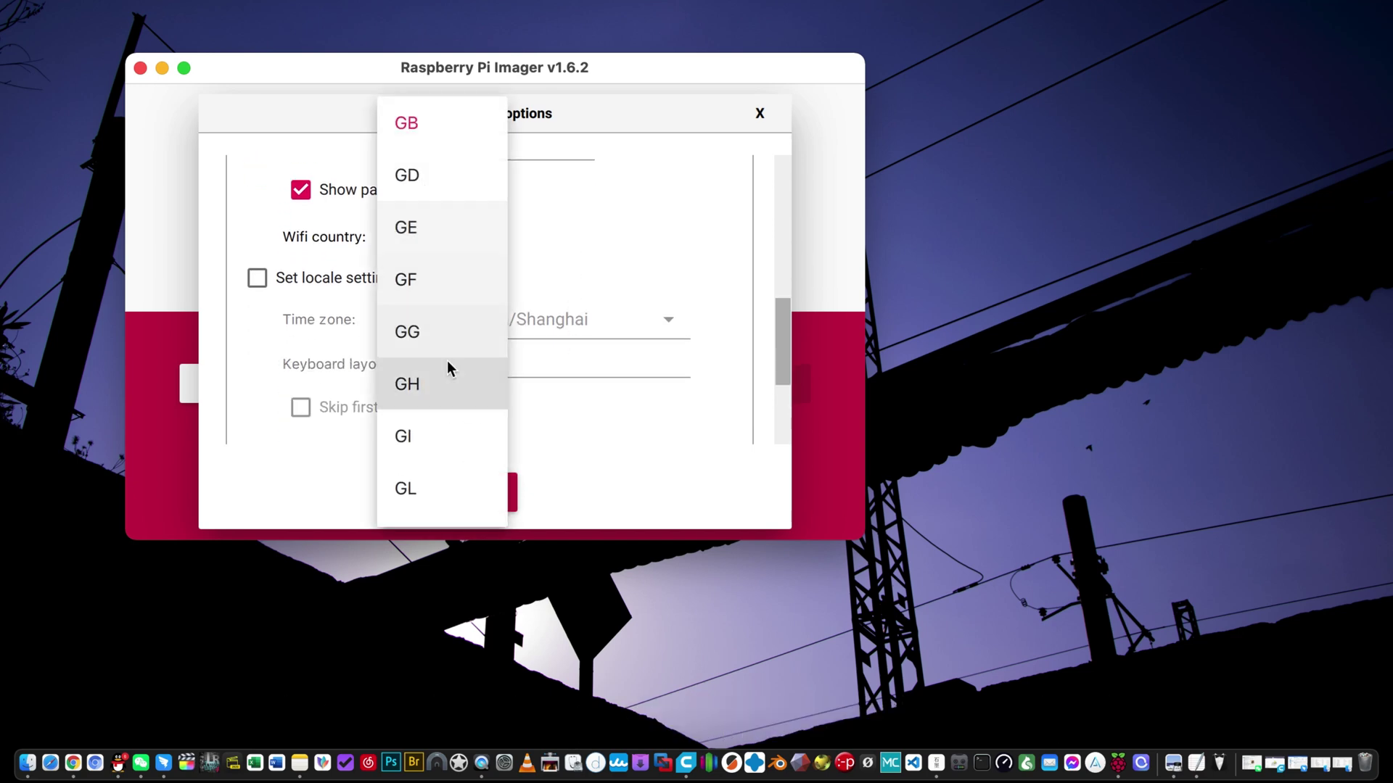
pyautogui.click(256, 278)
pyautogui.scroll(-5, 516, 254)
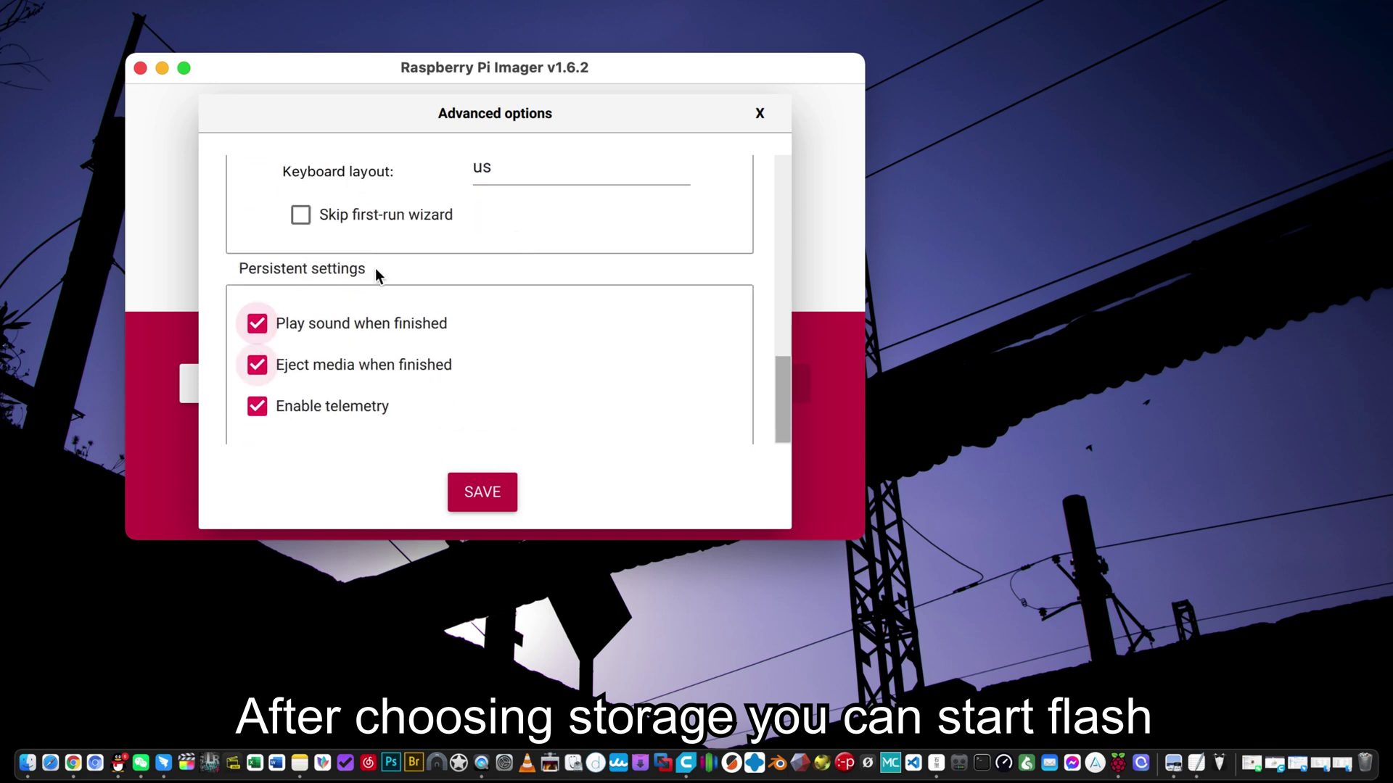
pyautogui.click(482, 491)
pyautogui.click(558, 383)
pyautogui.click(554, 196)
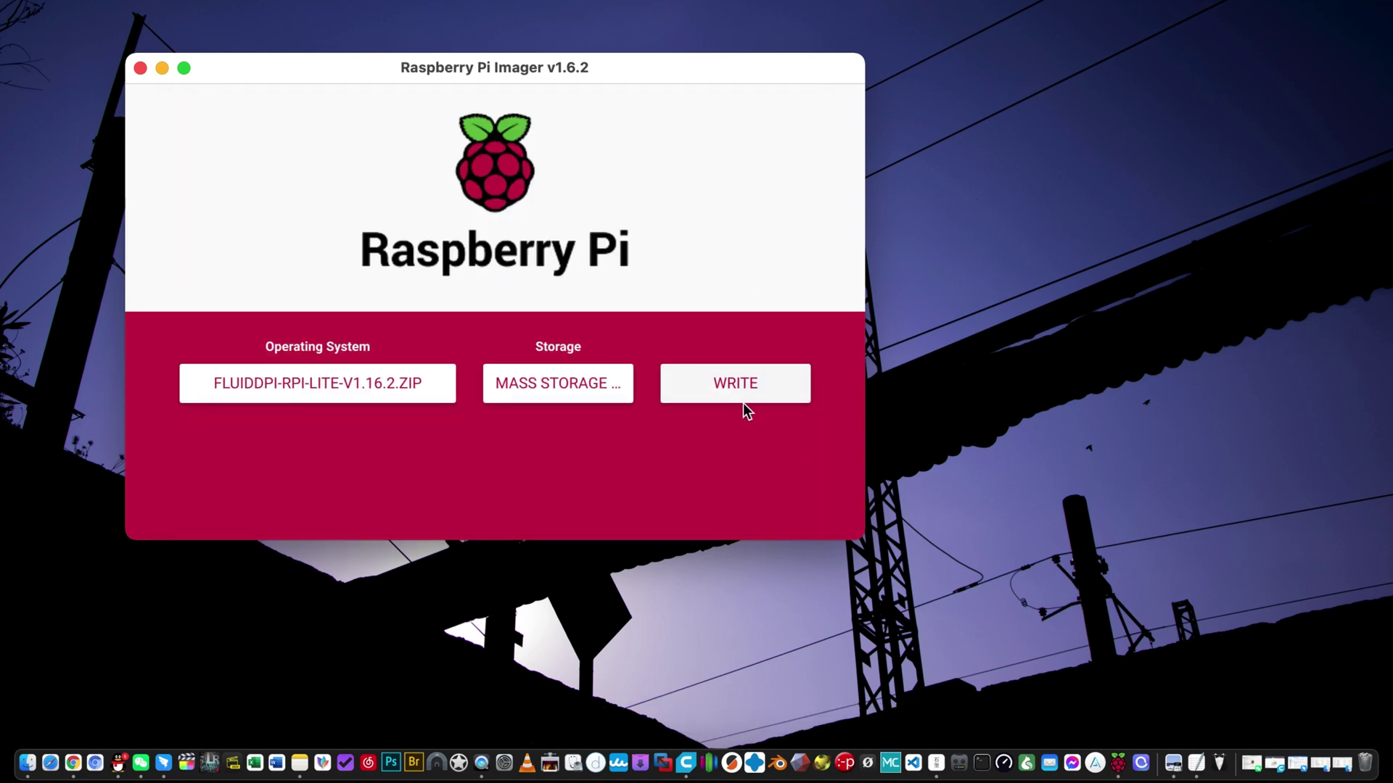
pyautogui.click(748, 375)
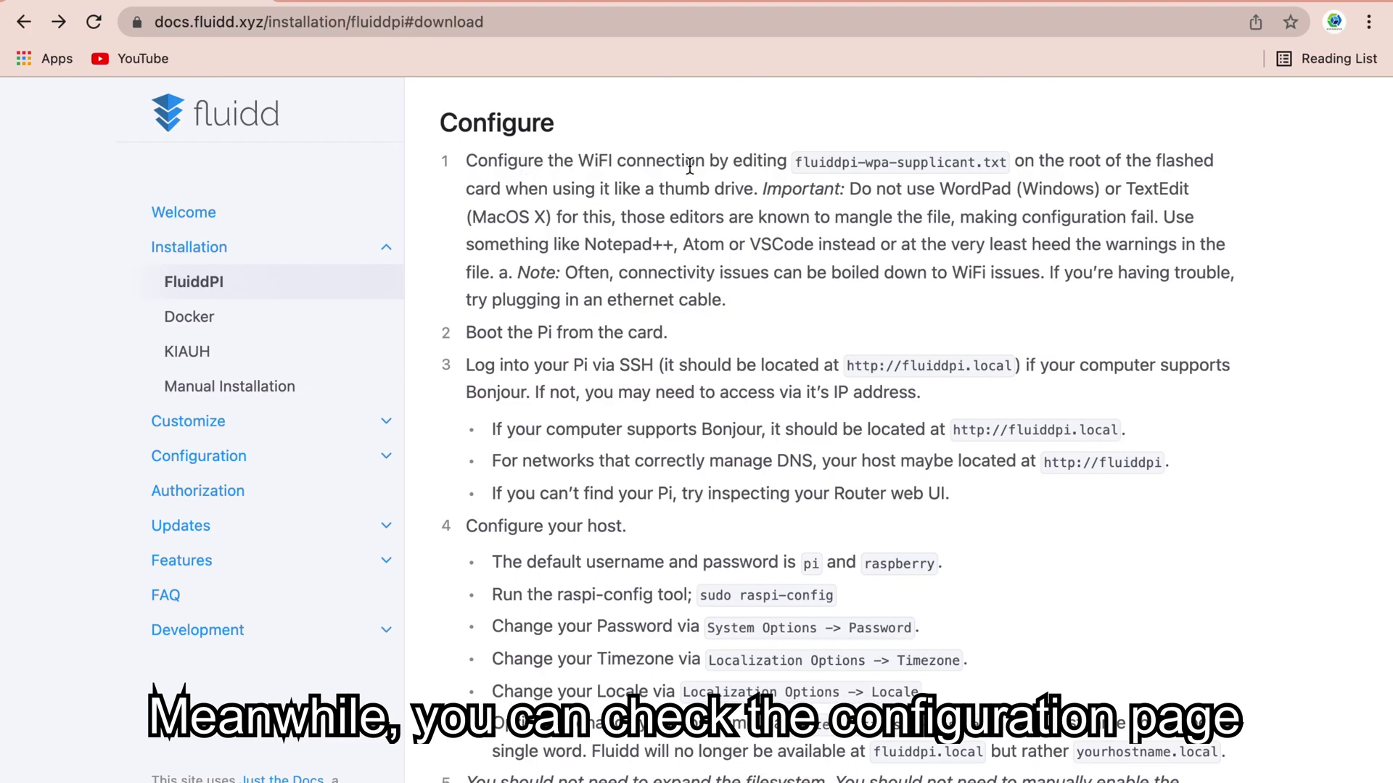
pyautogui.moveTo(690, 165); pyautogui.dragTo(1045, 162)
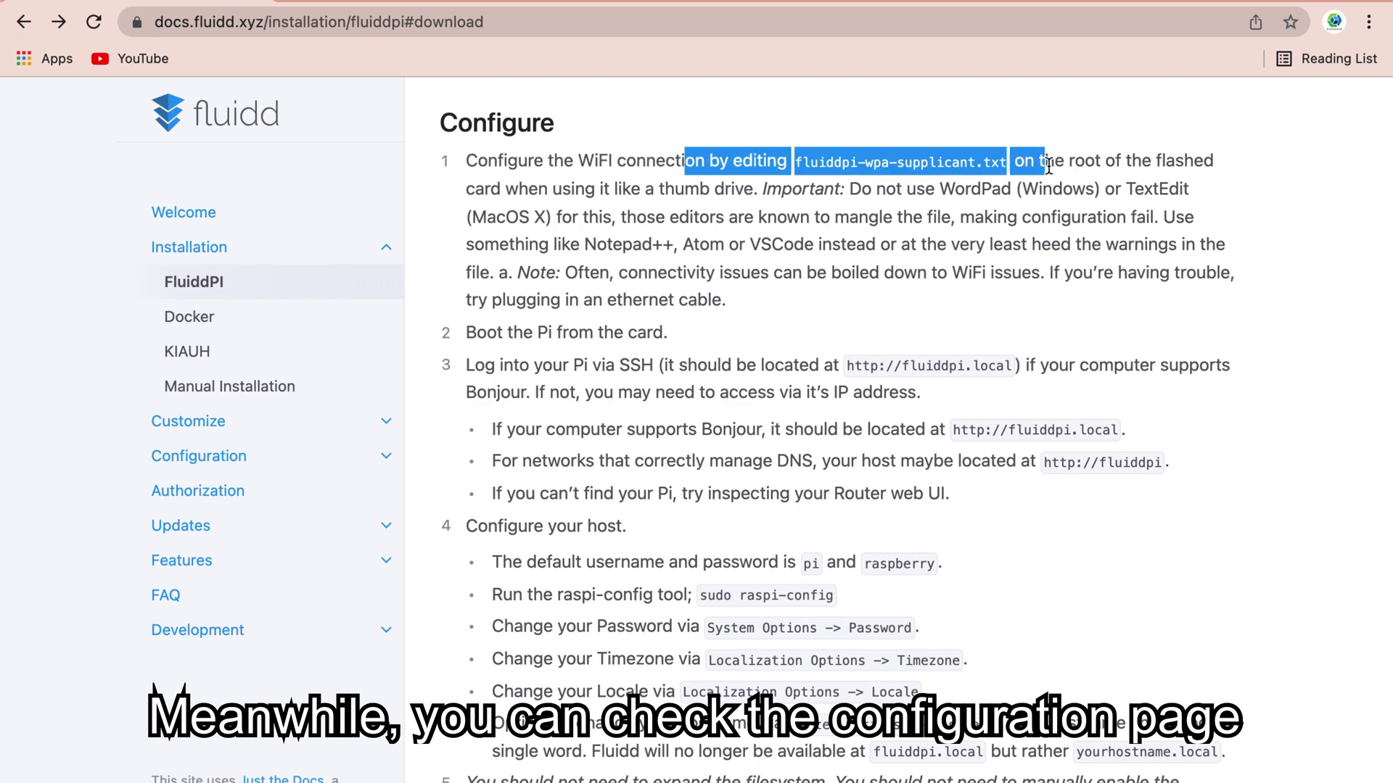
pyautogui.click(790, 250)
pyautogui.scroll(-1, 701, 249)
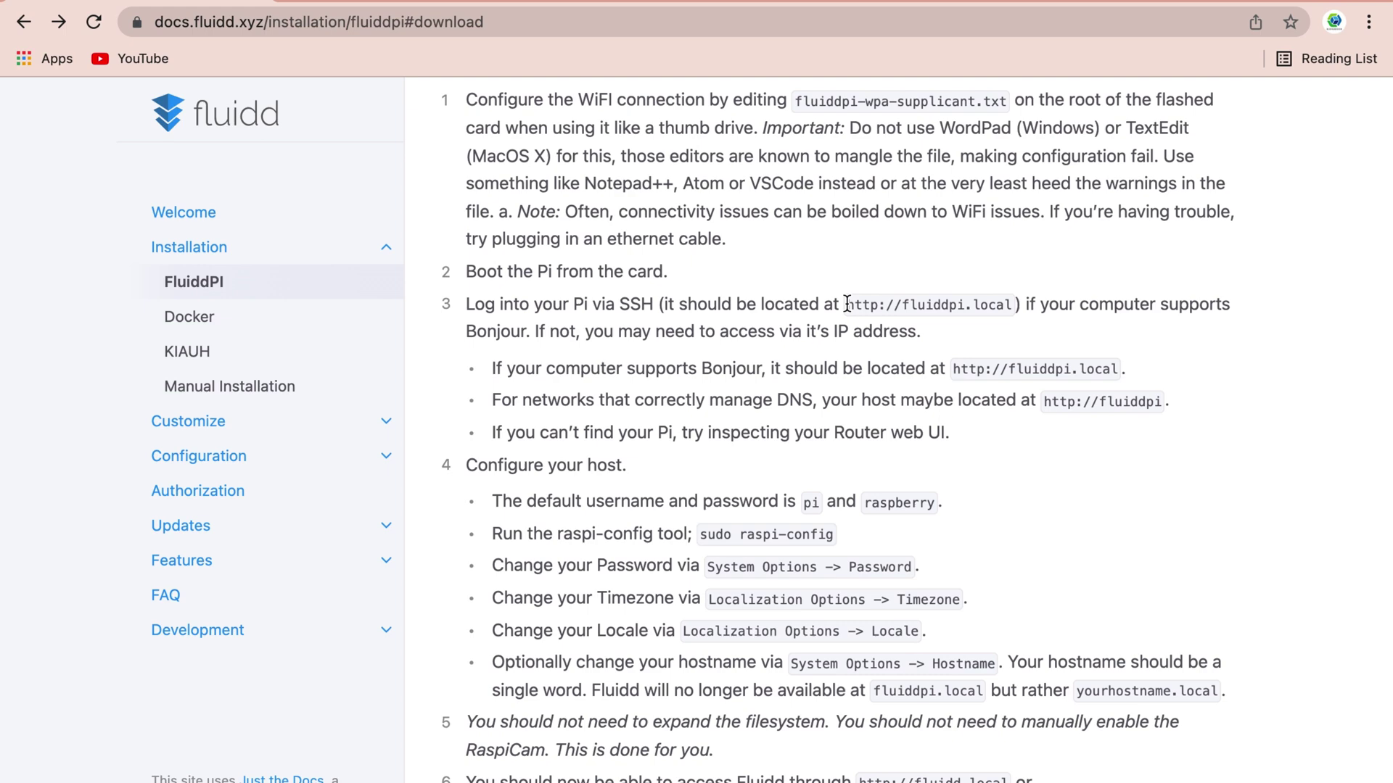
pyautogui.moveTo(851, 304); pyautogui.dragTo(1020, 299)
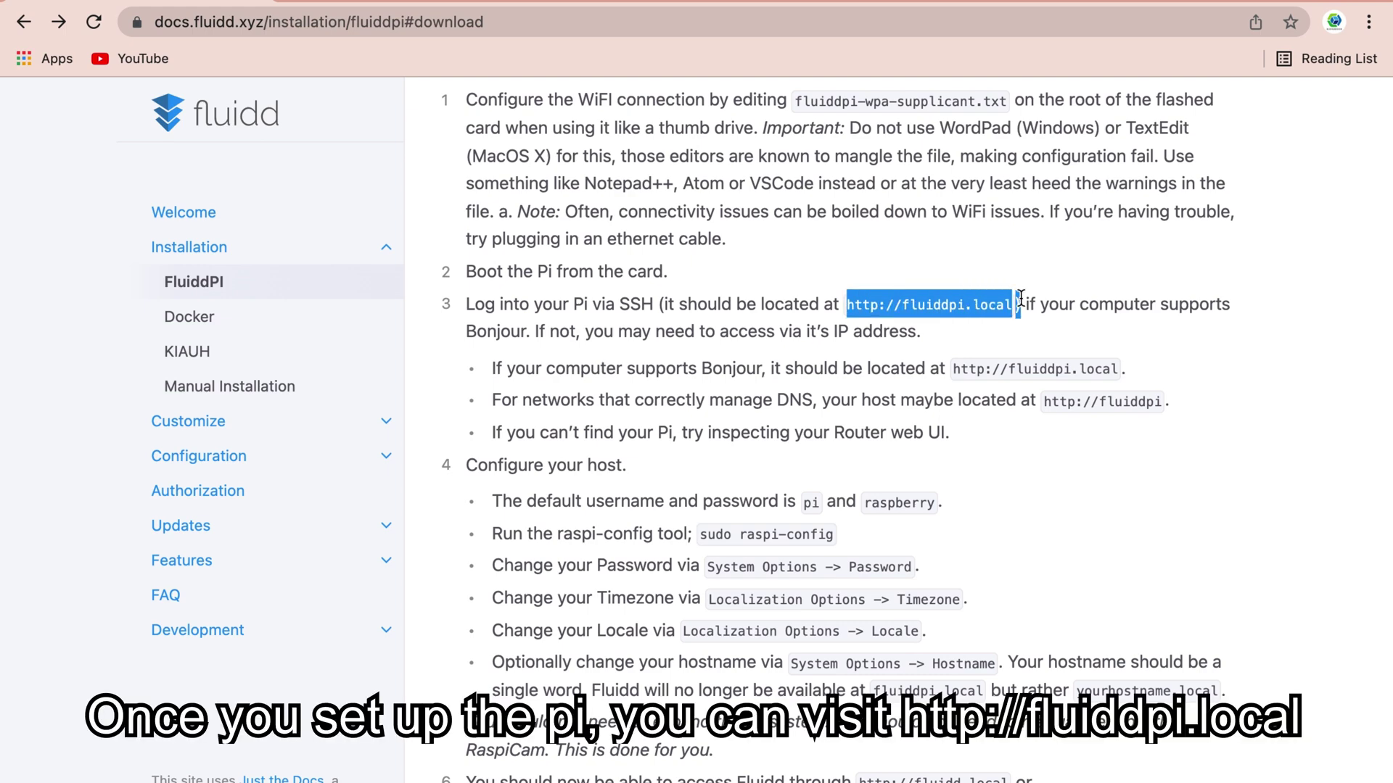
pyautogui.scroll(-2, 636, 403)
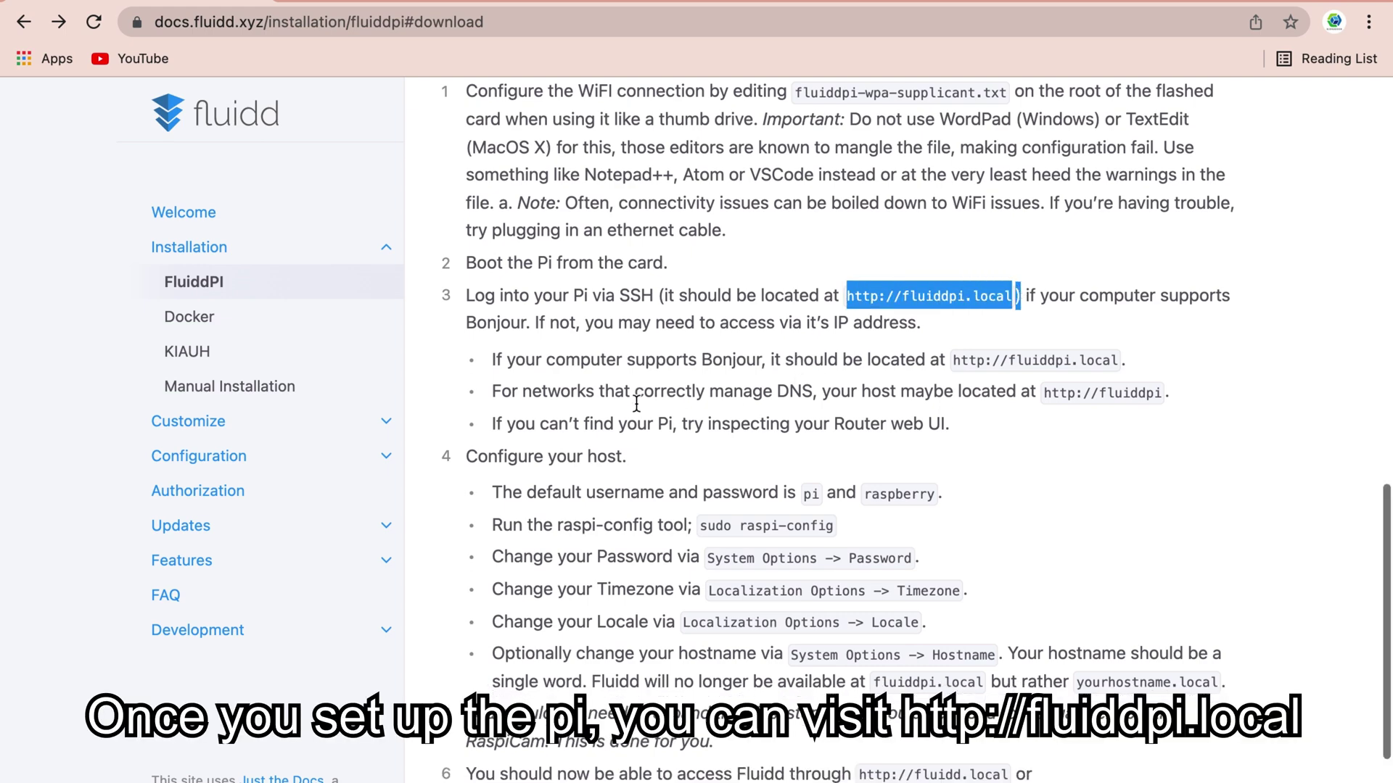
pyautogui.scroll(-2, 604, 357)
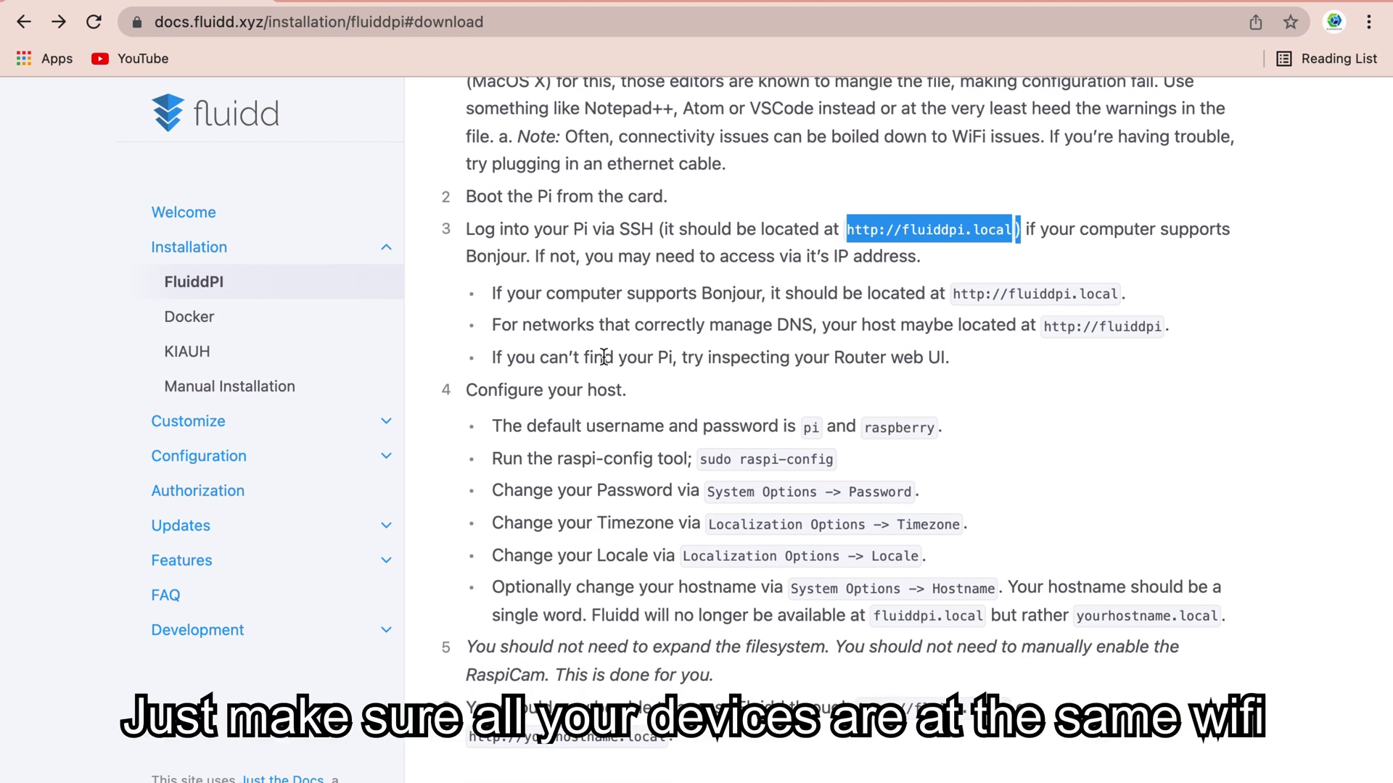
pyautogui.click(621, 401)
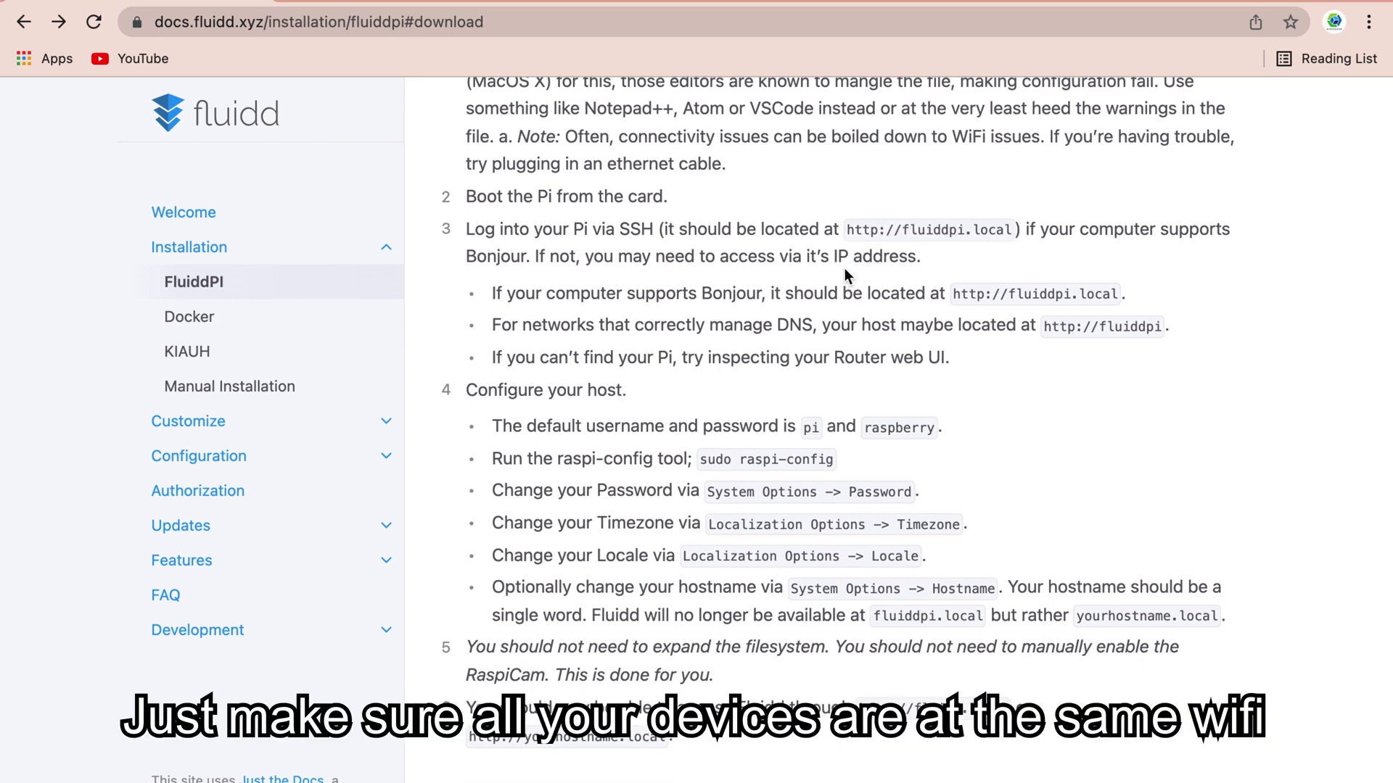
pyautogui.moveTo(852, 231); pyautogui.dragTo(1015, 225)
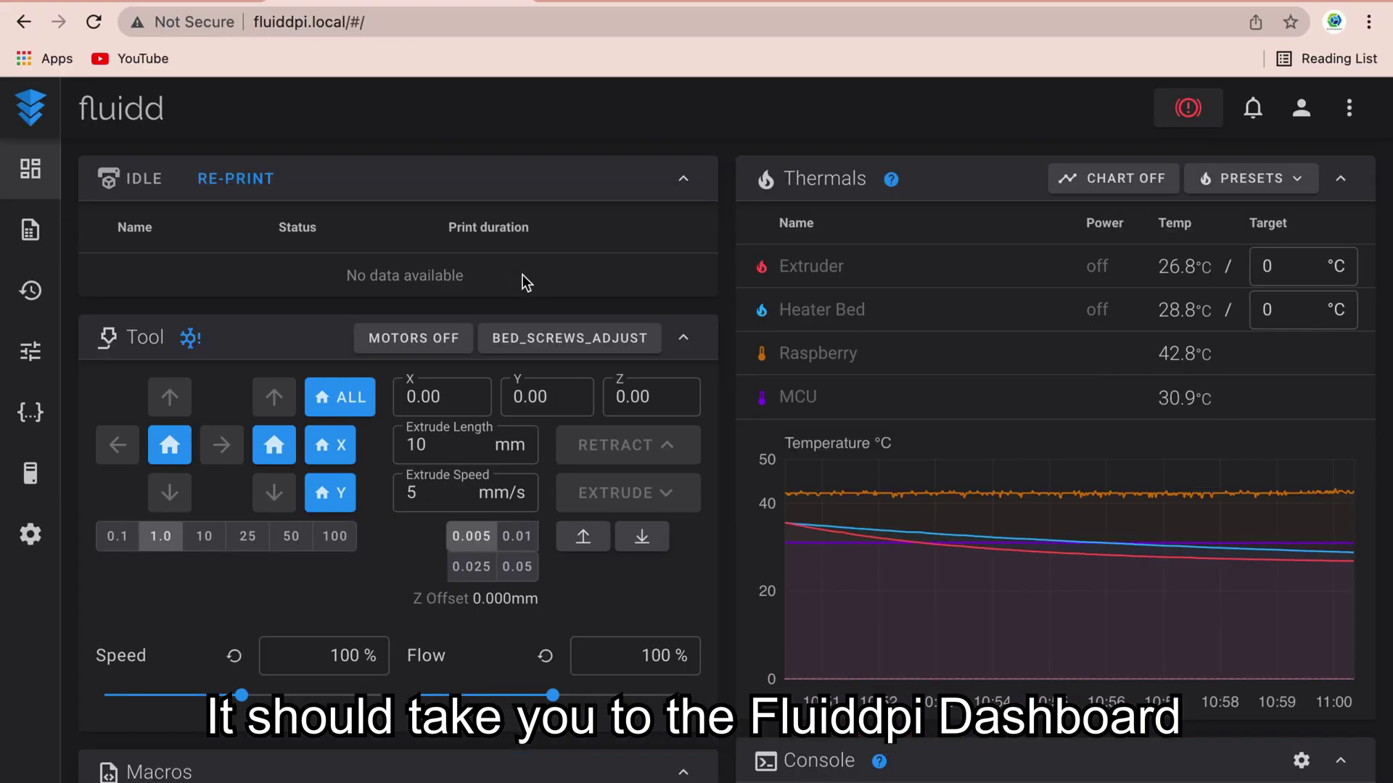
pyautogui.scroll(-5, 522, 274)
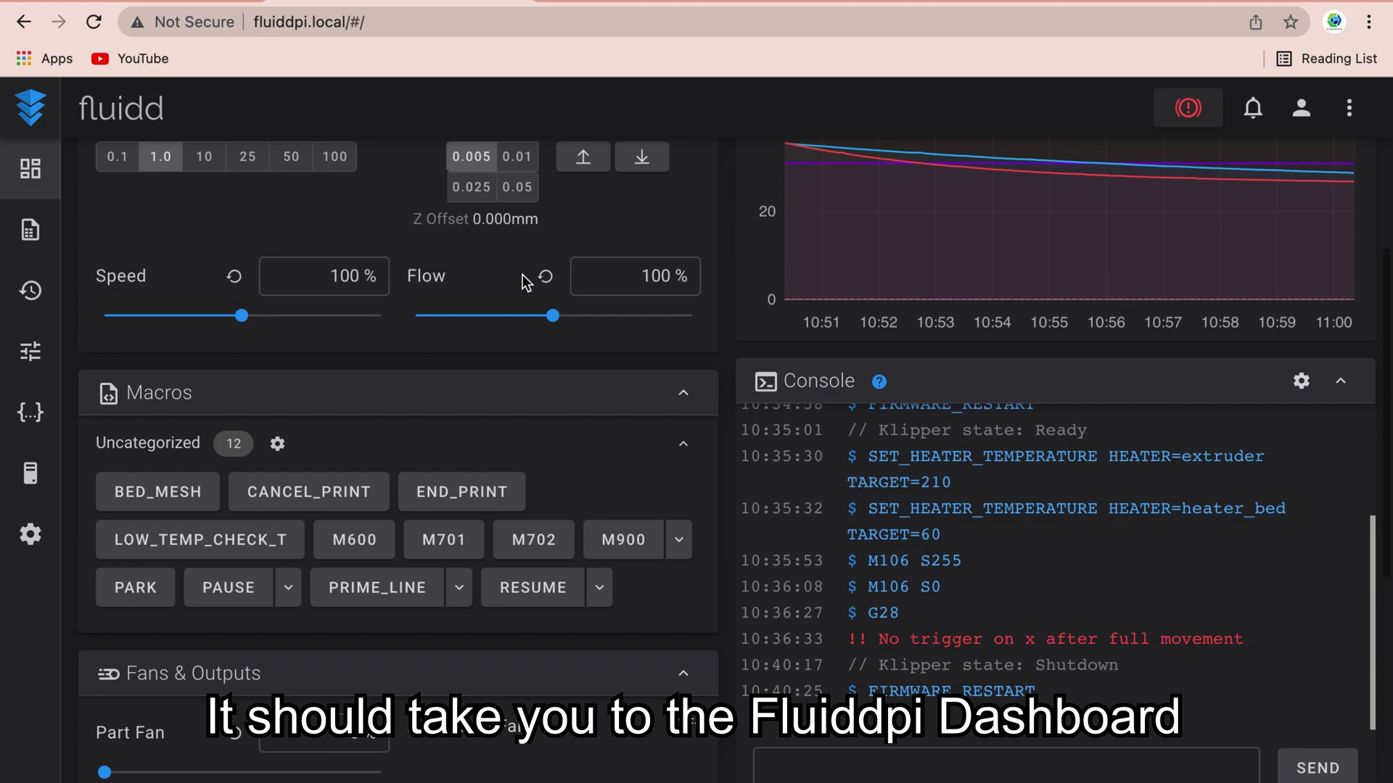
pyautogui.scroll(-4, 522, 274)
pyautogui.scroll(10, 522, 274)
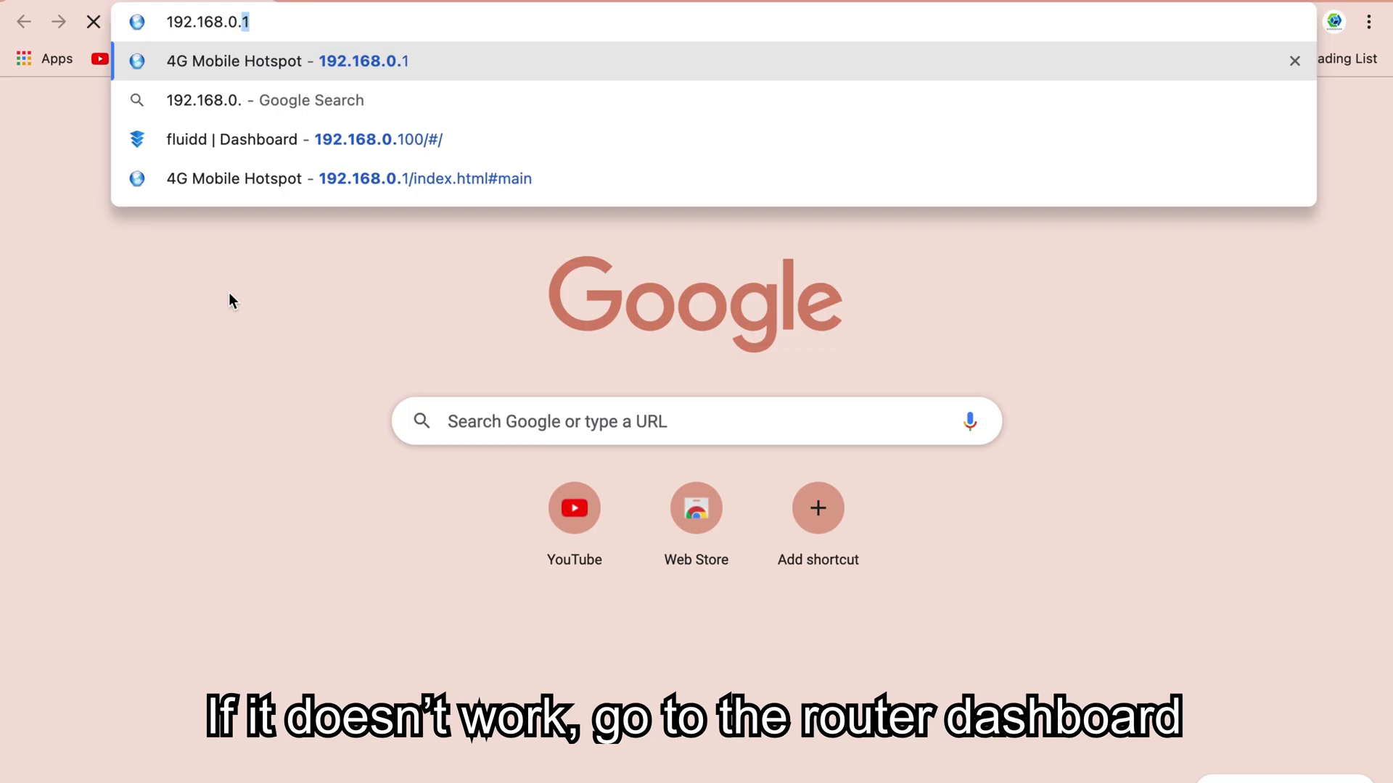
# - Read the fluiddpi IP from the 192.168.0.1 router's connected devices and open Fluidd settings
pyautogui.write('1')
pyautogui.press('Return')
pyautogui.scroll(-1, 987, 506)
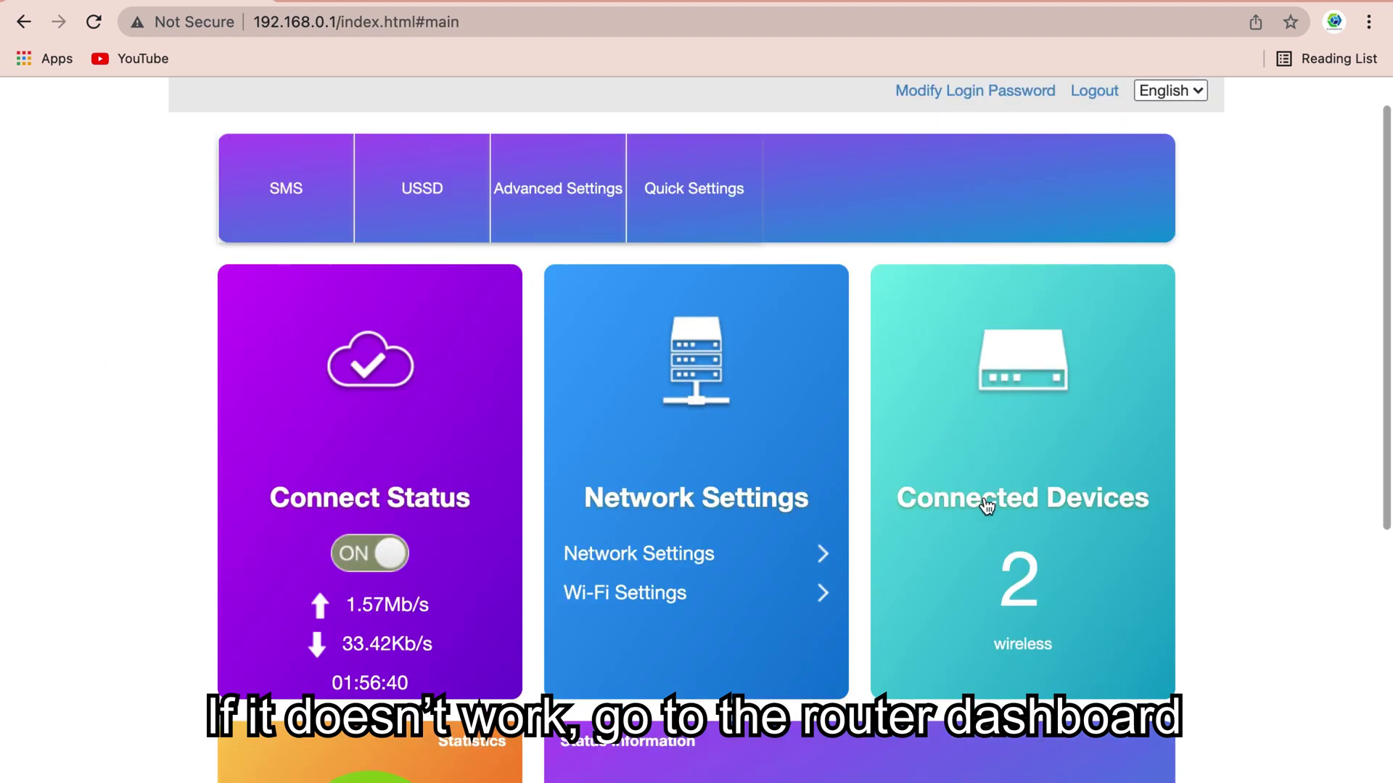
pyautogui.click(986, 506)
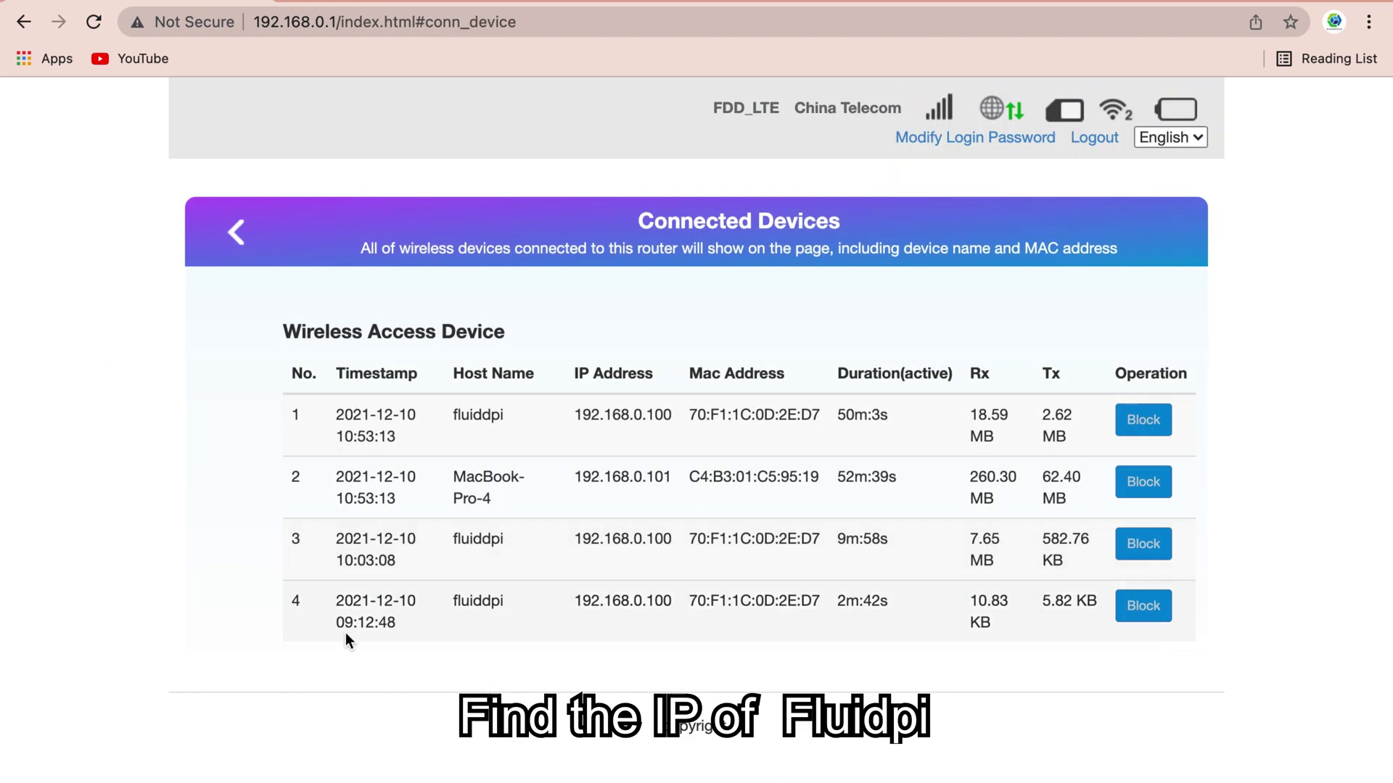
pyautogui.moveTo(426, 432); pyautogui.dragTo(891, 414)
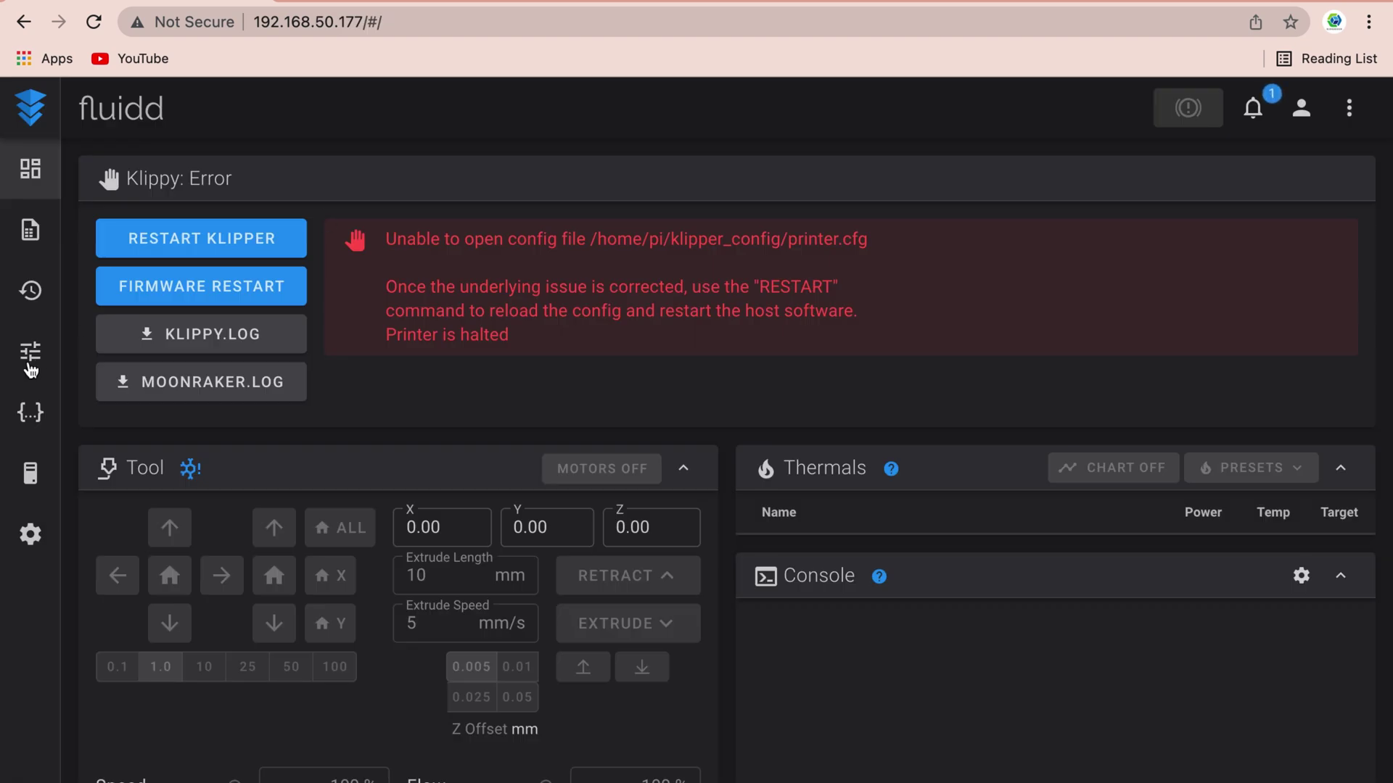
pyautogui.scroll(-10, 485, 455)
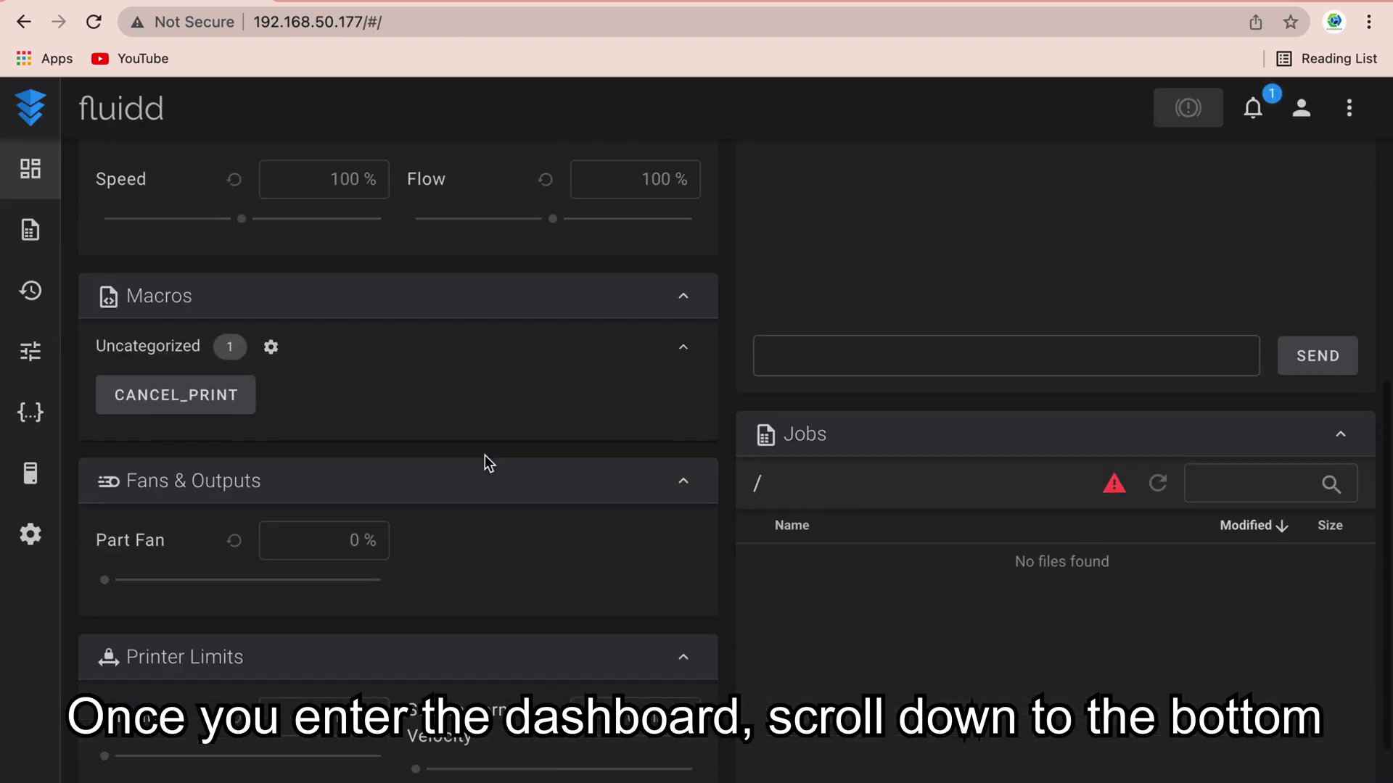
pyautogui.scroll(10, 484, 457)
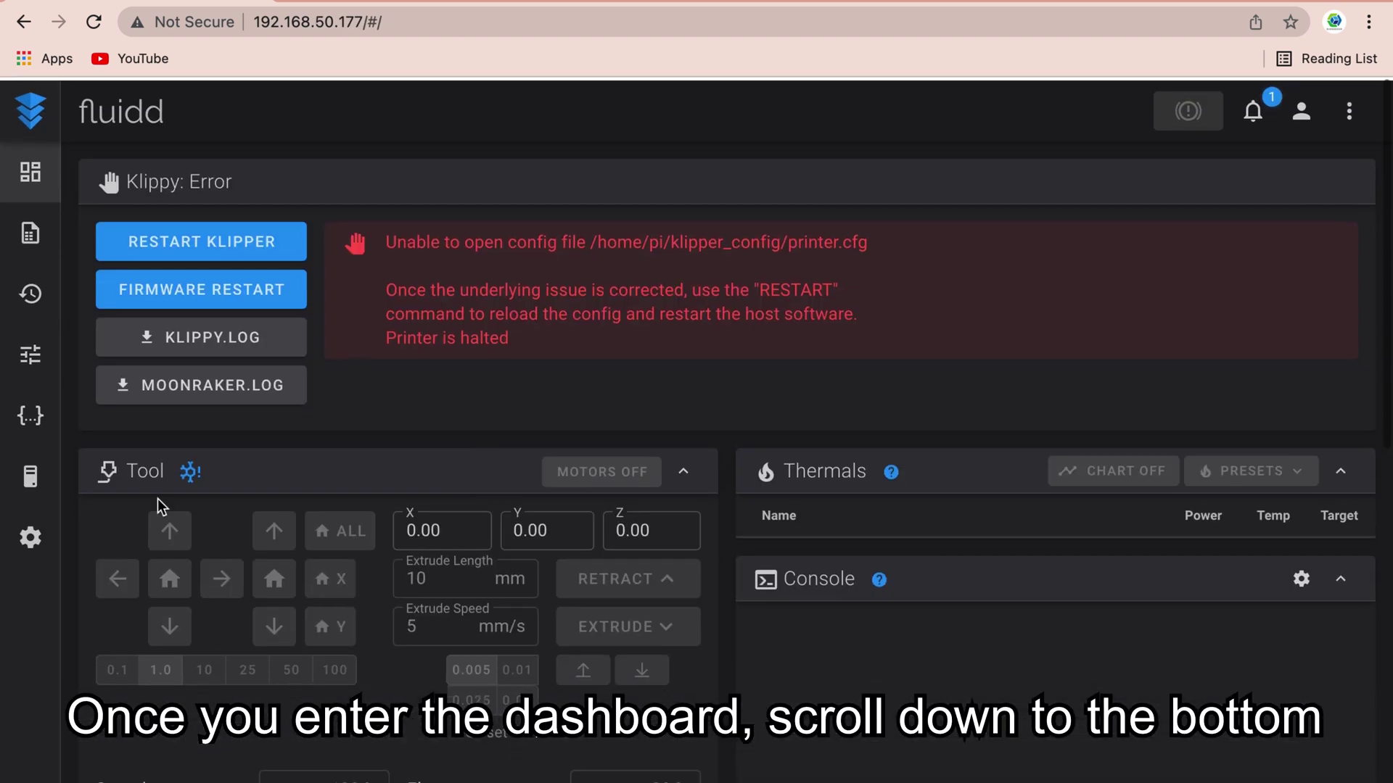
pyautogui.click(30, 536)
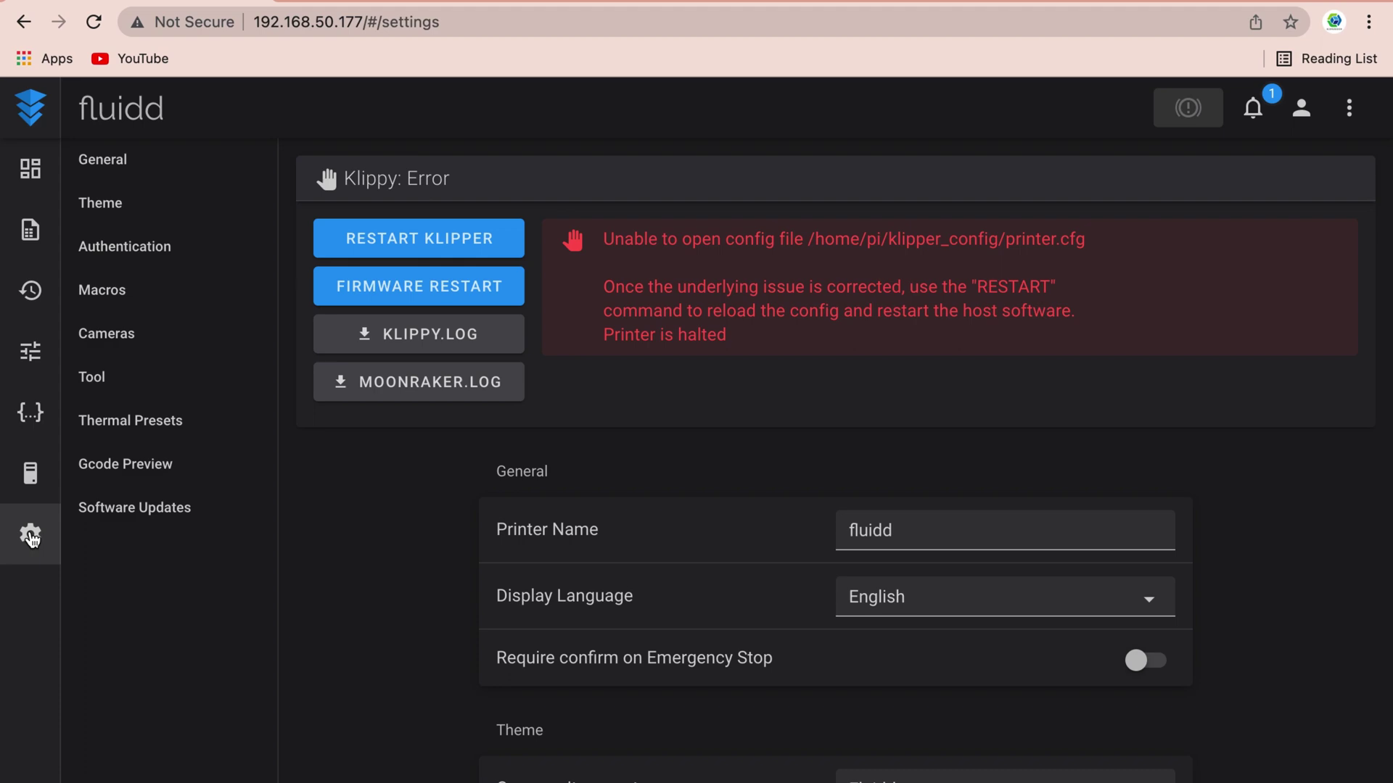
# - Update klipper and the other components under Software Updates and close the finished log
pyautogui.scroll(-6, 689, 563)
pyautogui.scroll(3, 691, 569)
pyautogui.scroll(-20, 690, 570)
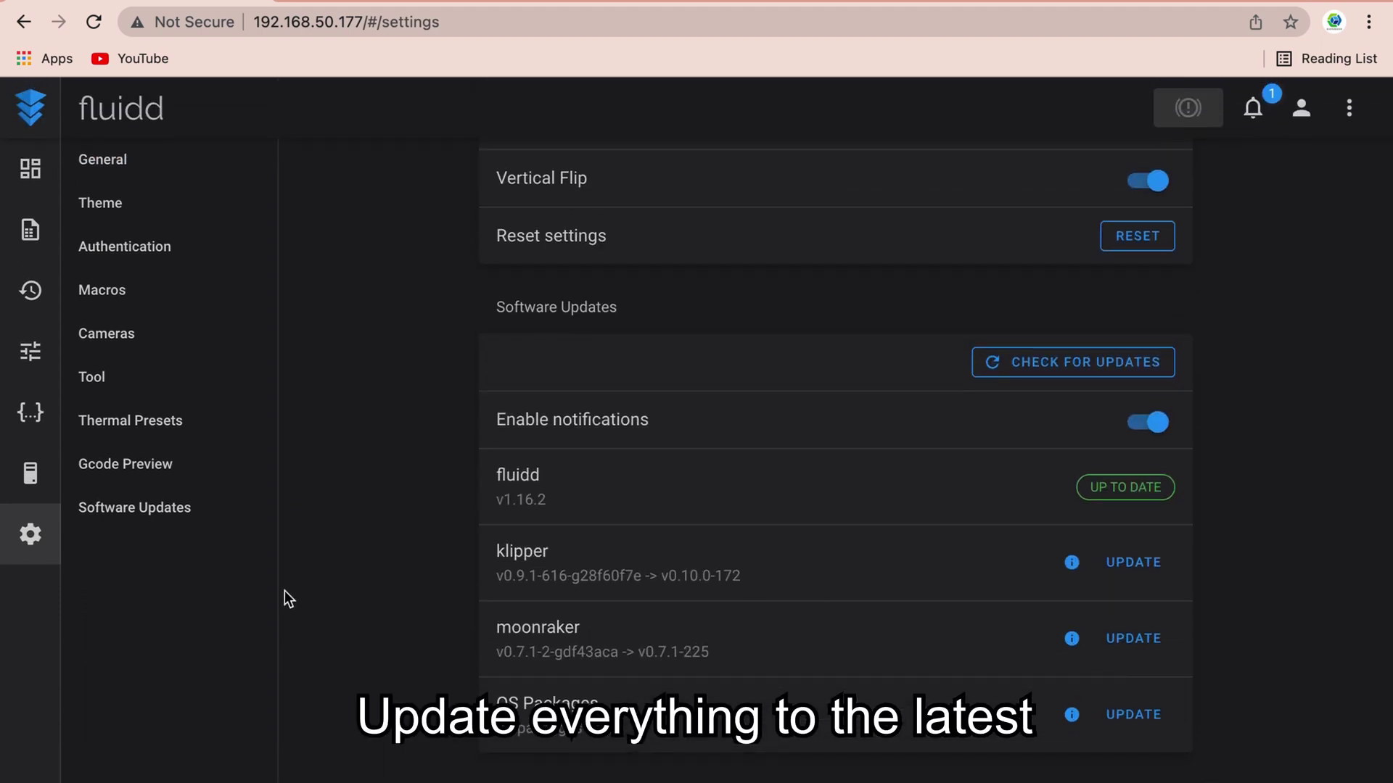
pyautogui.click(1137, 562)
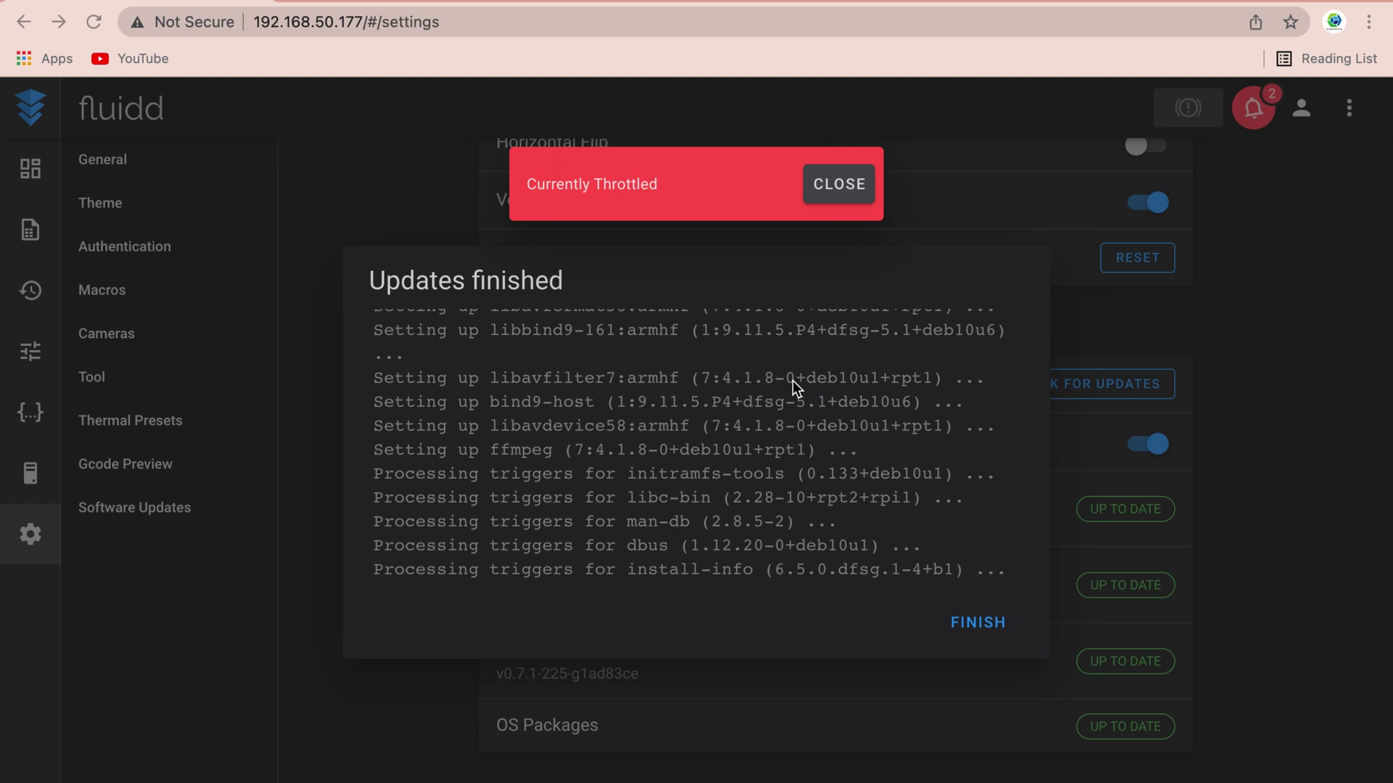
pyautogui.click(978, 624)
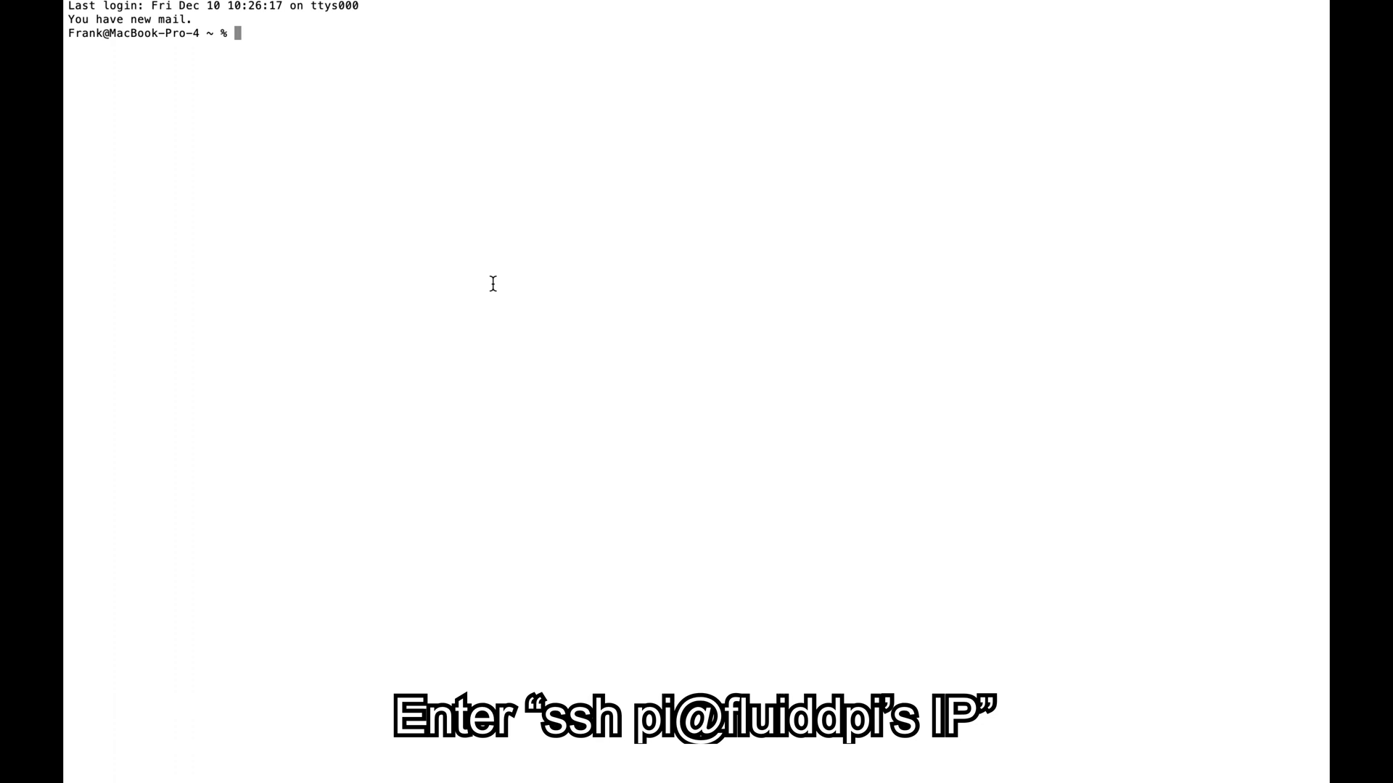
pyautogui.write('ssh pi@192.168.0.100')
pyautogui.press('Return')
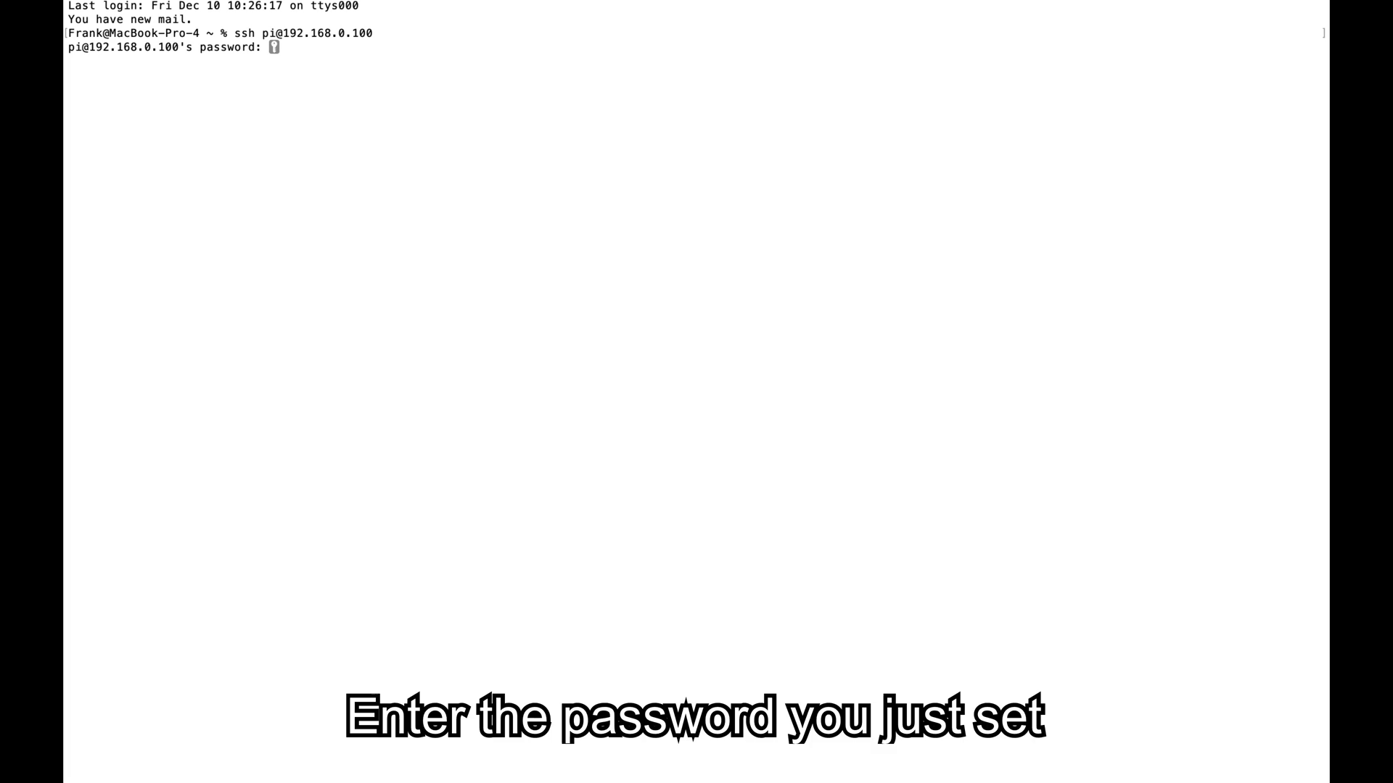
pyautogui.press('Return')
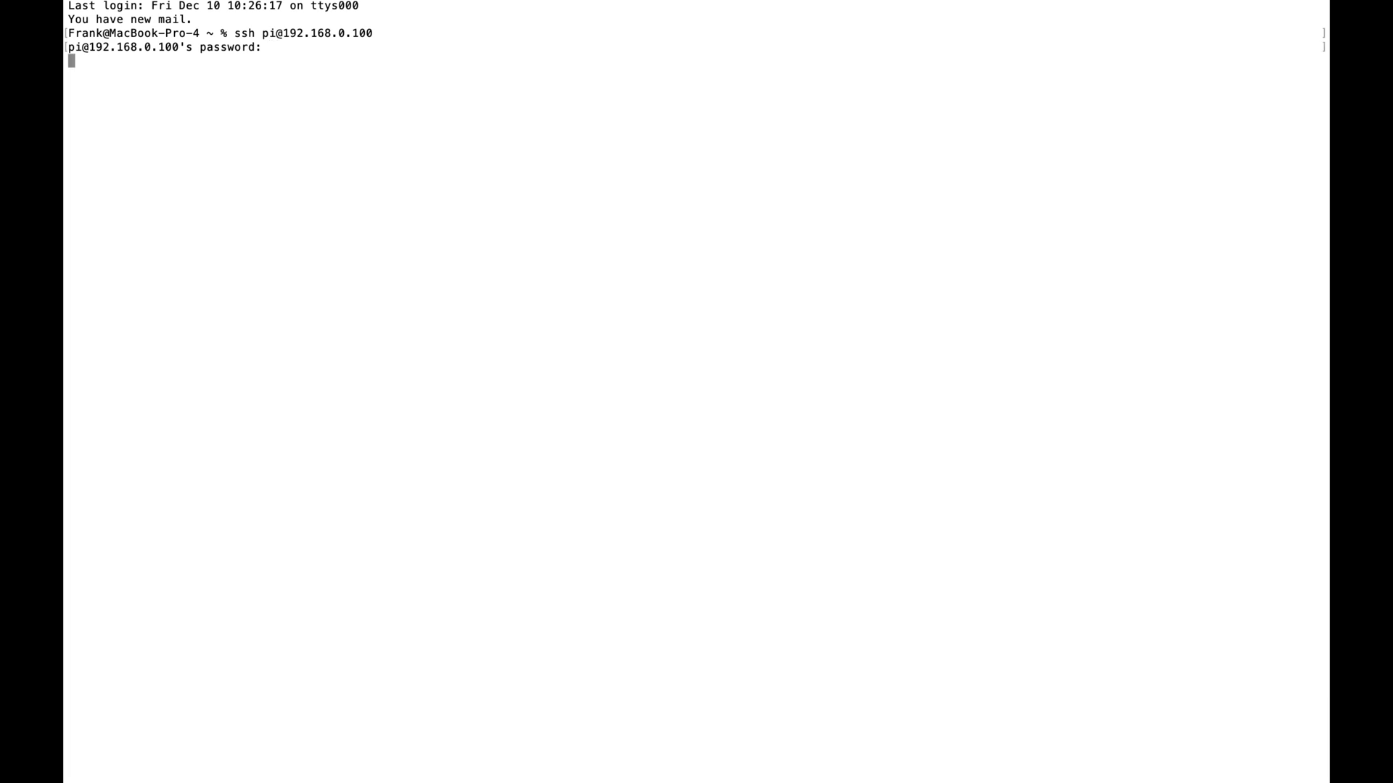
# - In ~/klipper, set LC_ALL=en_GB.UTF-8 and launch make menuconfig
pyautogui.write('cd ~/klipper/')
pyautogui.press('Return')
pyautogui.write('export LC_ALL=en_GB.UTF-8')
pyautogui.press('Return')
pyautogui.write('make menuconfig')
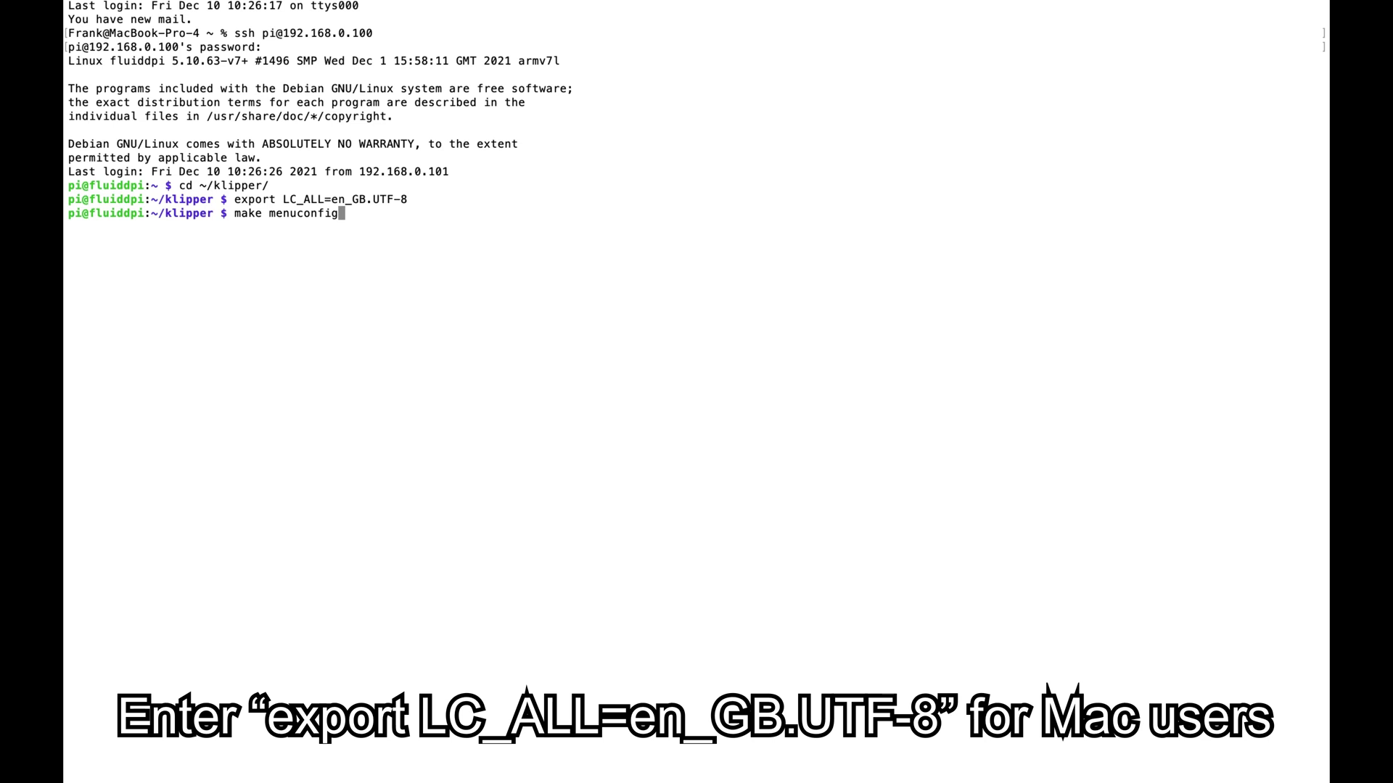
pyautogui.press('Return')
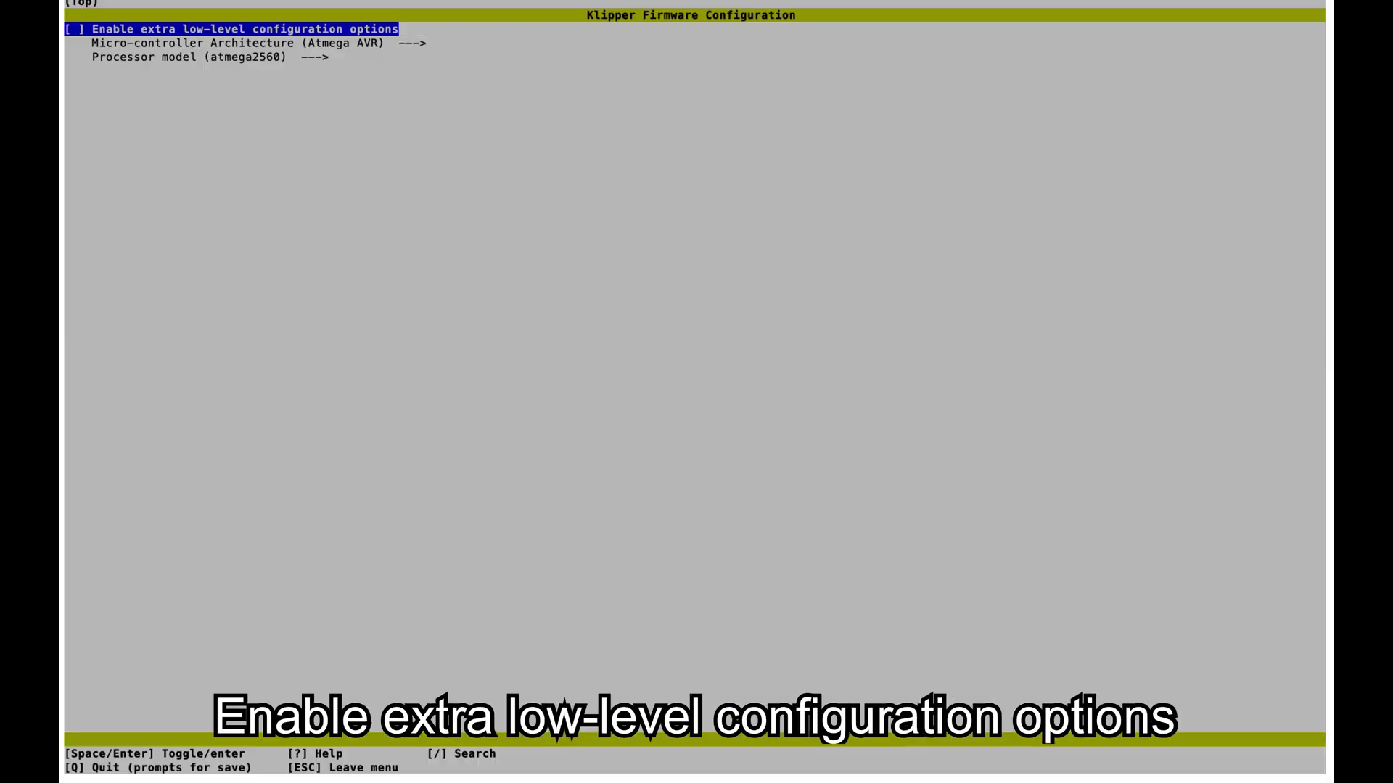
# - Enable low-level configuration options and choose STMicroelectronics STM32 as the architecture
pyautogui.press('space')
pyautogui.press('Down')
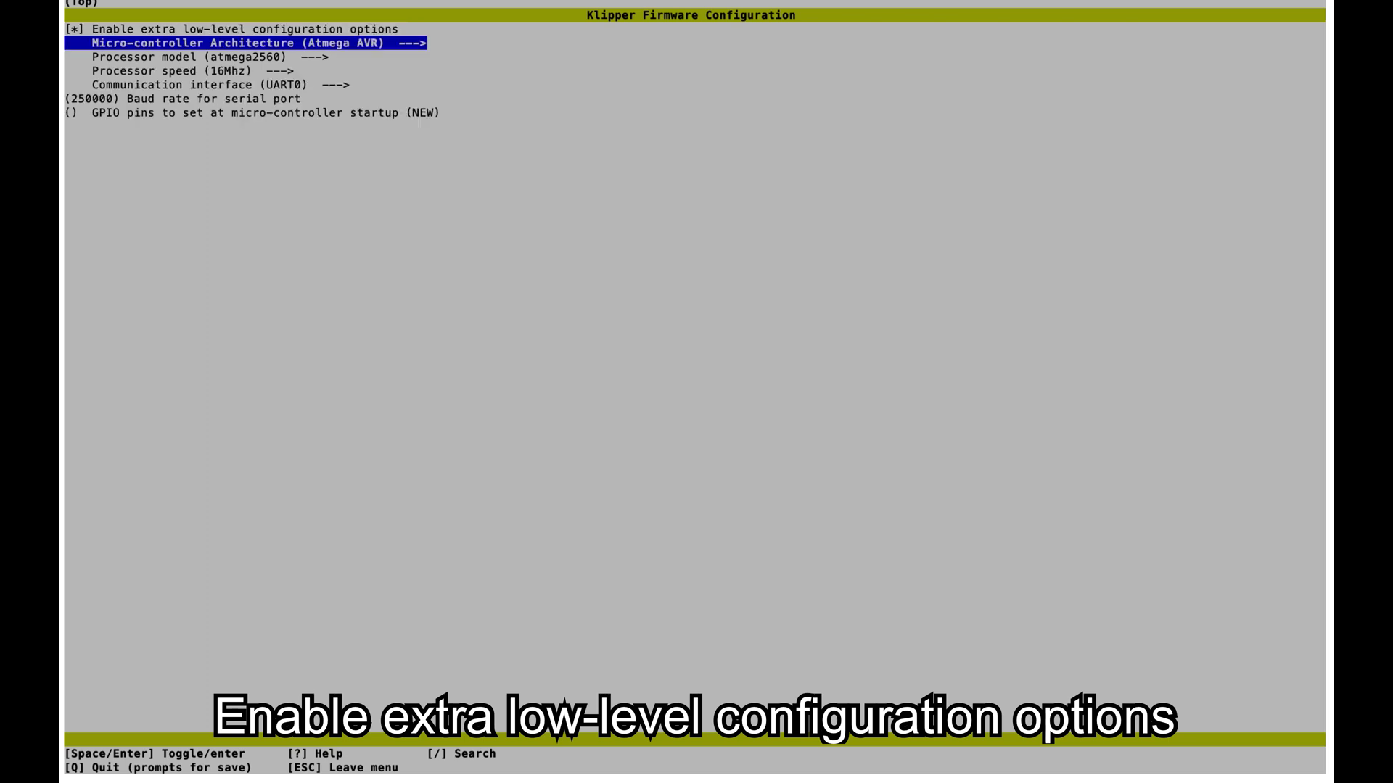
pyautogui.press('Return')
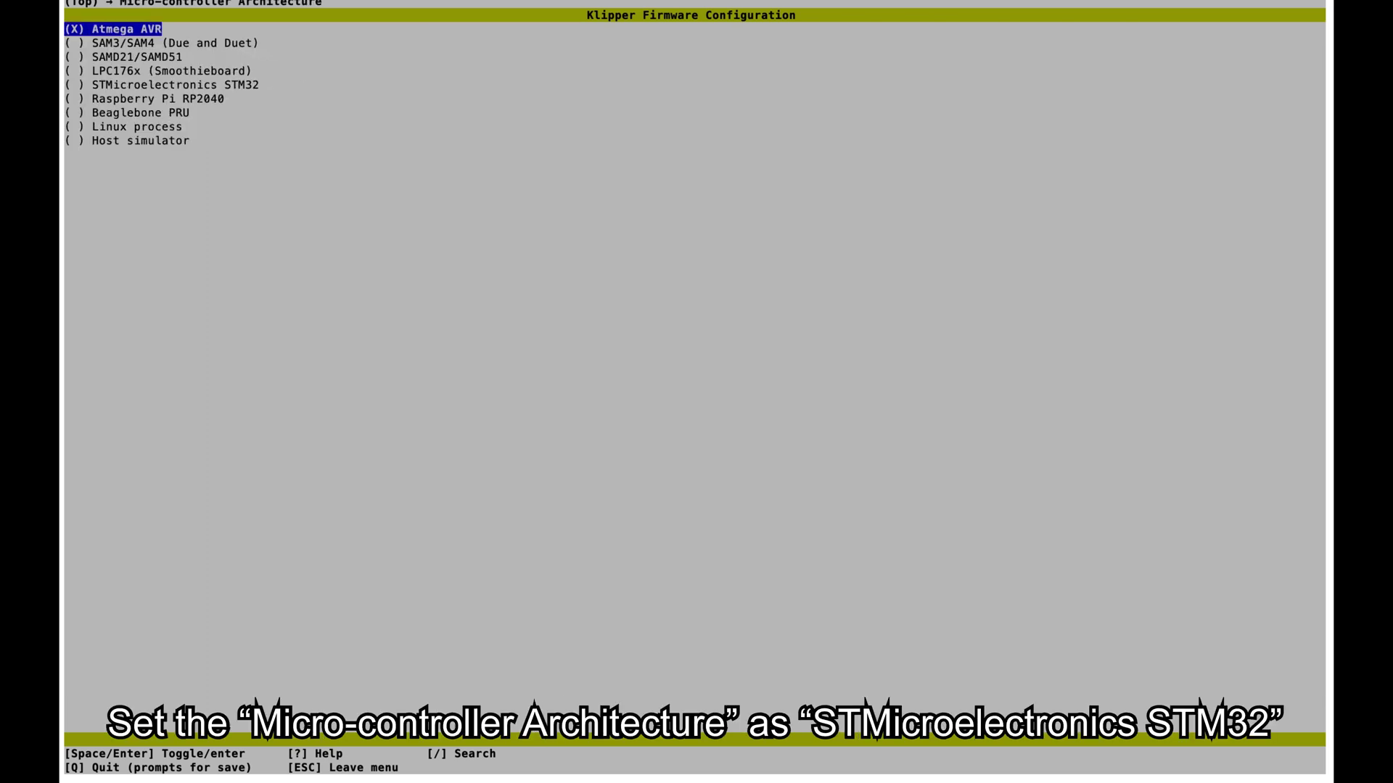
pyautogui.press('Down')
pyautogui.press('Down')
pyautogui.press('Down')
pyautogui.press('Down')
pyautogui.press('Return')
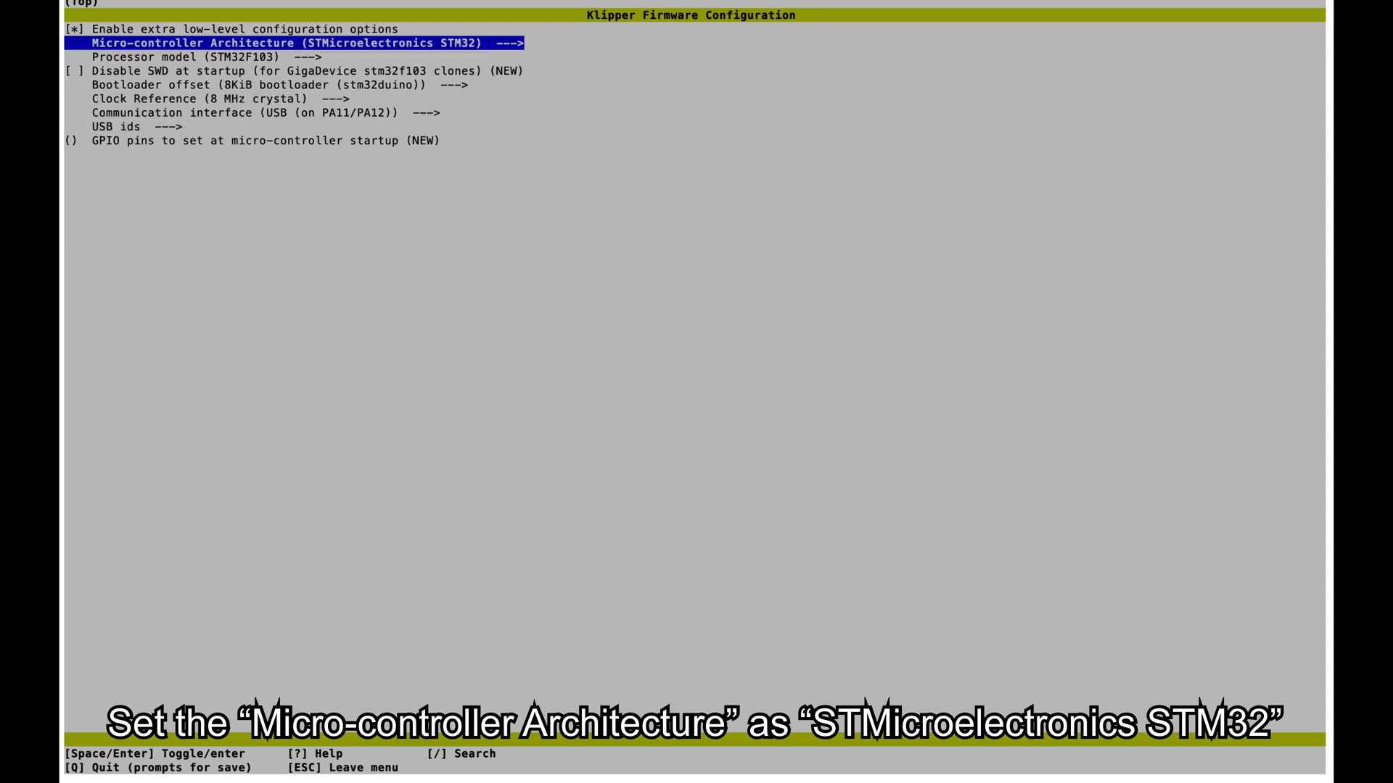
pyautogui.press('Down')
pyautogui.press('Down')
pyautogui.press('Down')
pyautogui.press('Down')
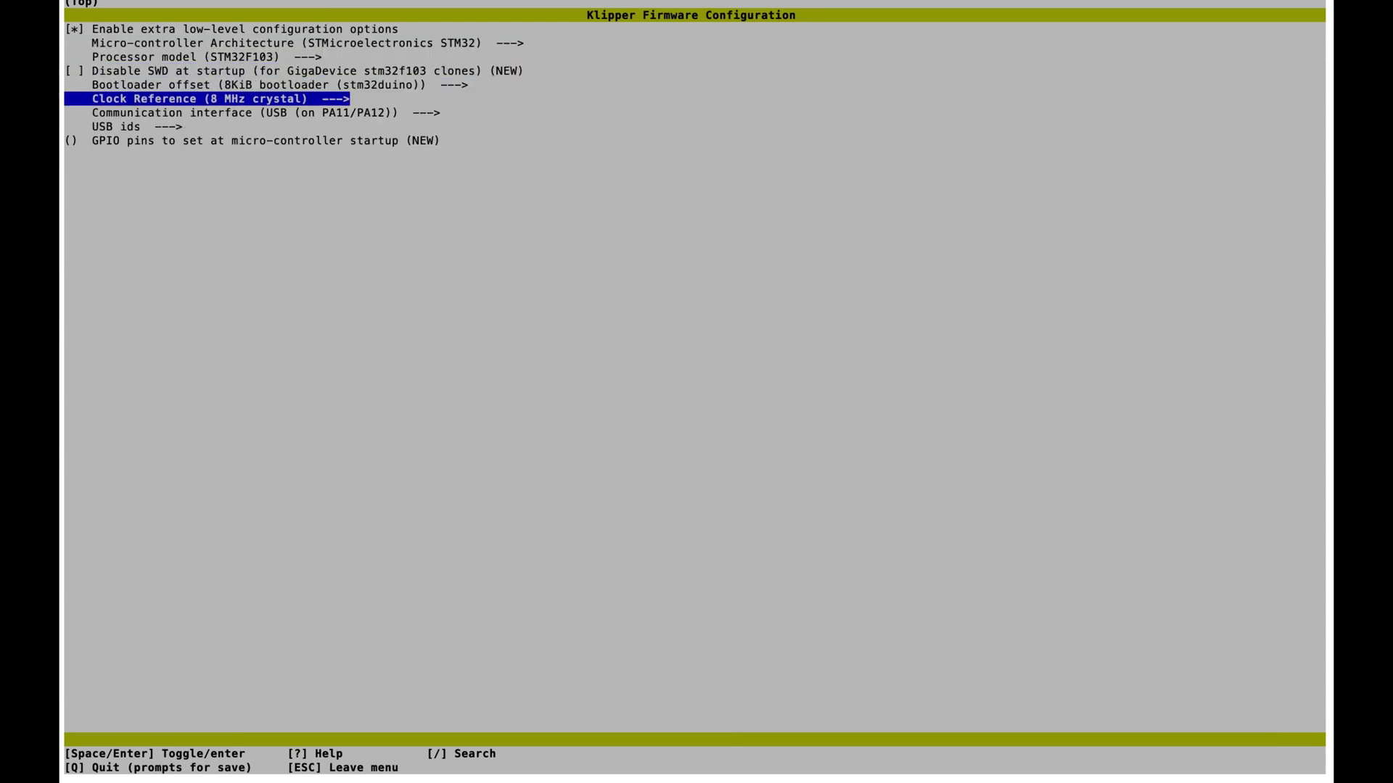
# - Set the bootloader offset to 28KiB
pyautogui.press('Up')
pyautogui.press('Return')
pyautogui.press('Down')
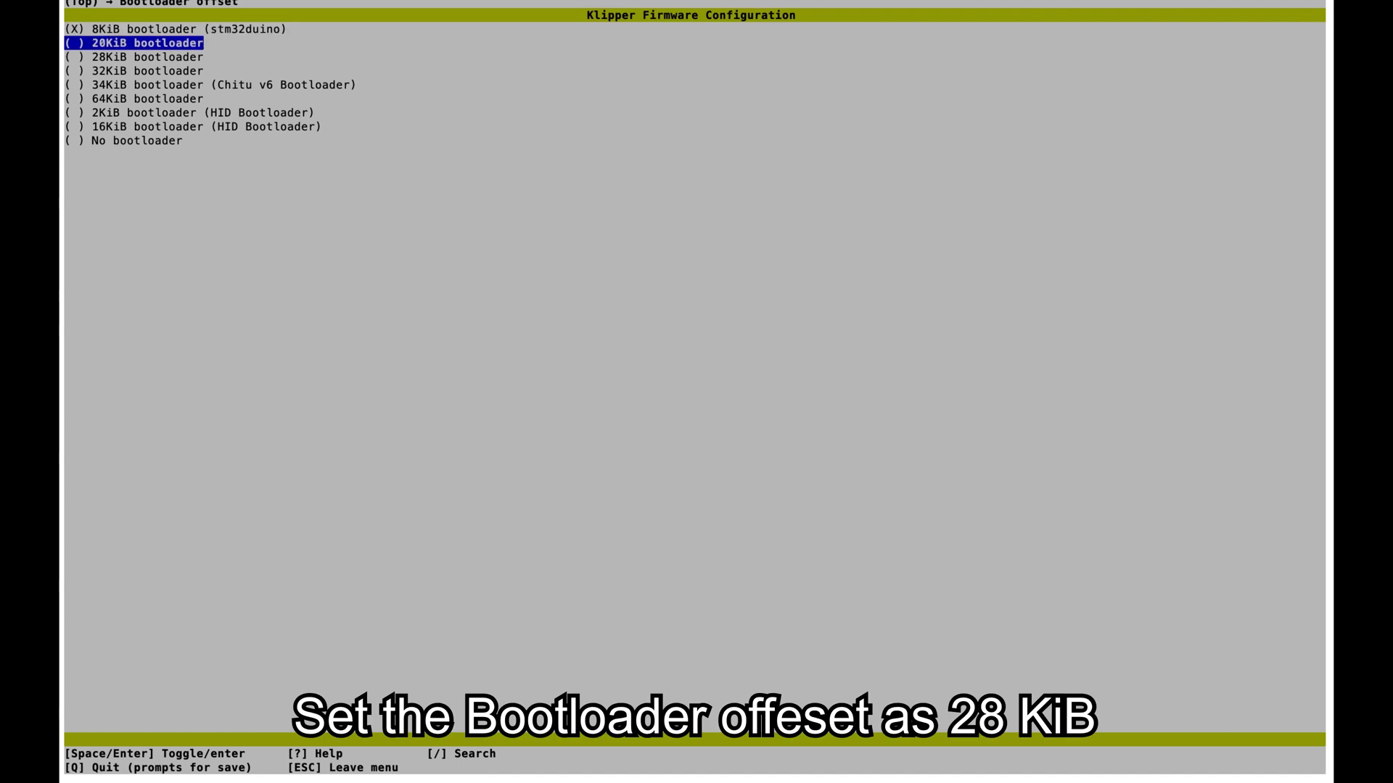
pyautogui.press('Down')
pyautogui.press('Down')
pyautogui.press('Up')
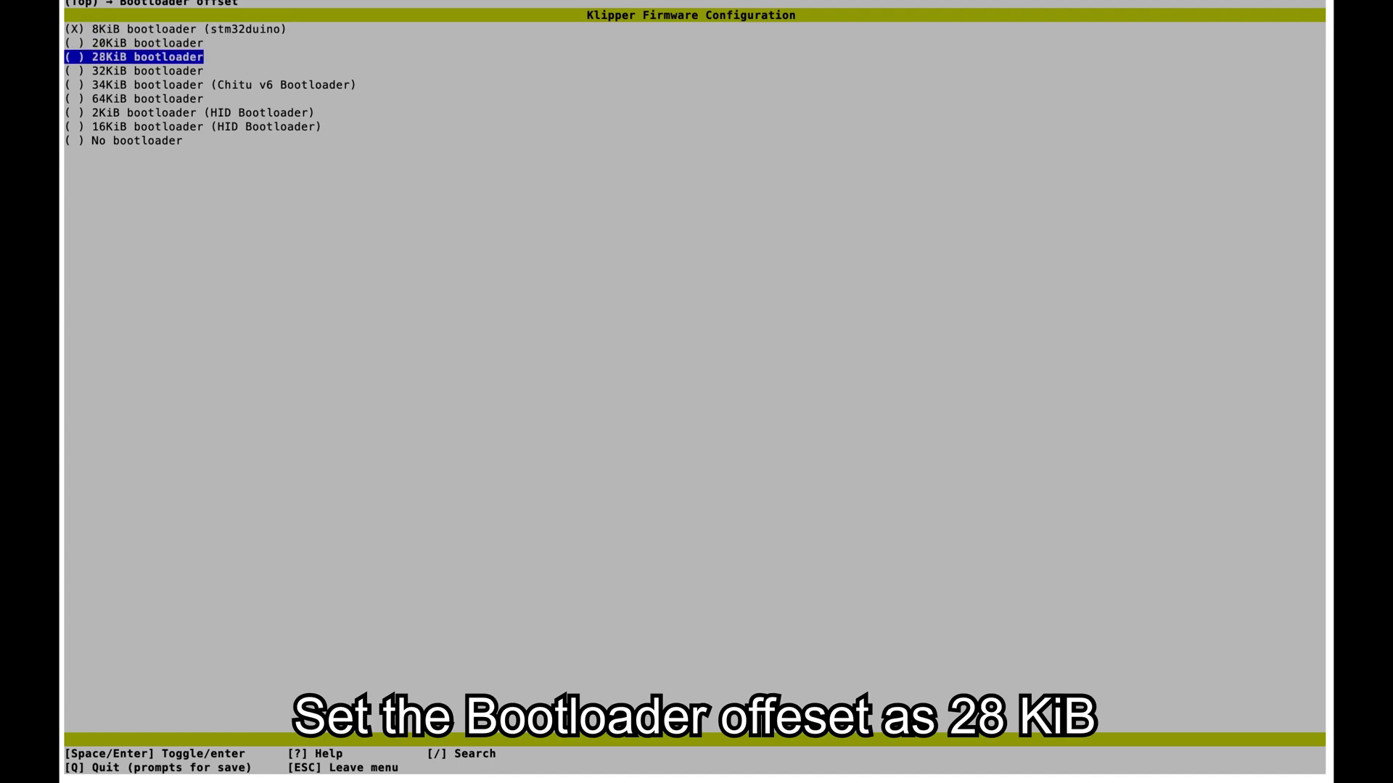
pyautogui.press('Return')
pyautogui.press('Down')
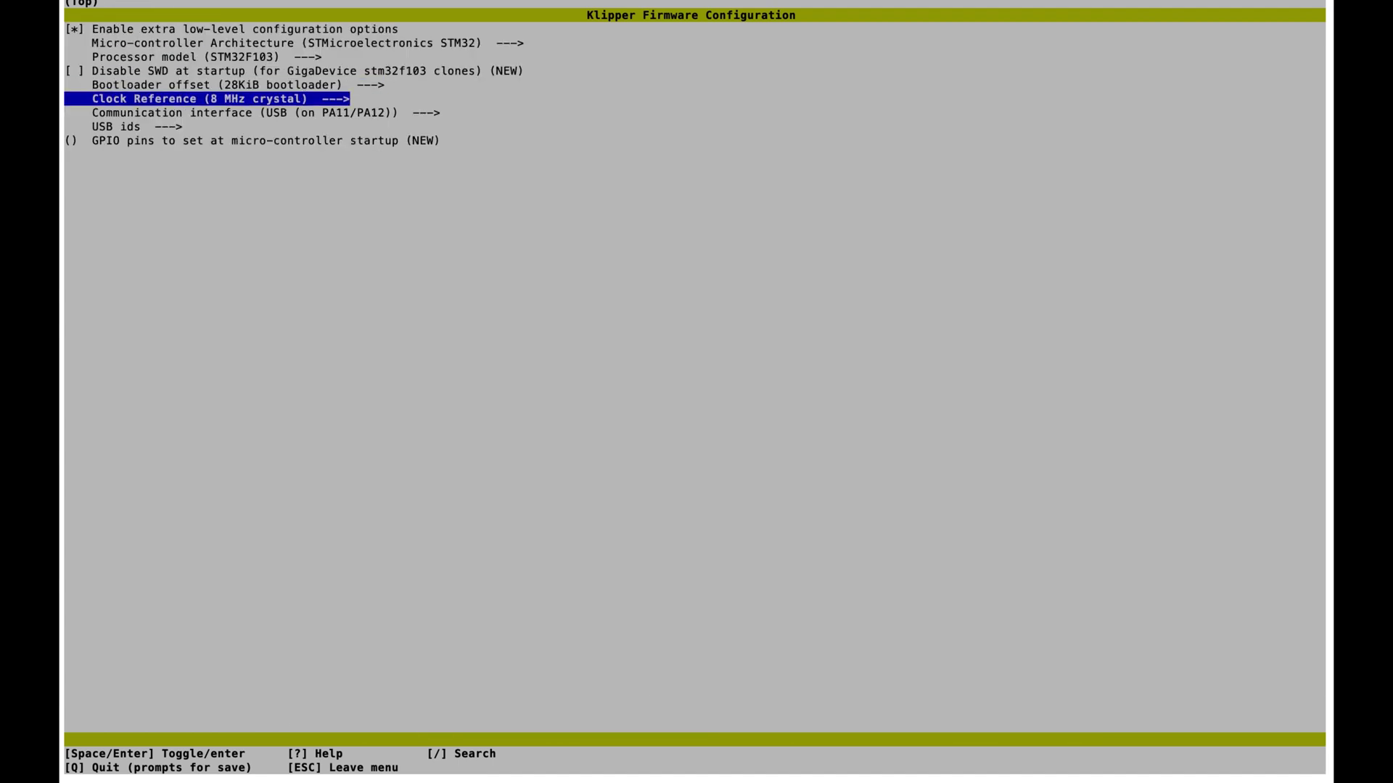
# - Choose serial on USART3 PB11/PB10 and set startup GPIO pins to !PC6, !PD13
pyautogui.press('Down')
pyautogui.press('Return')
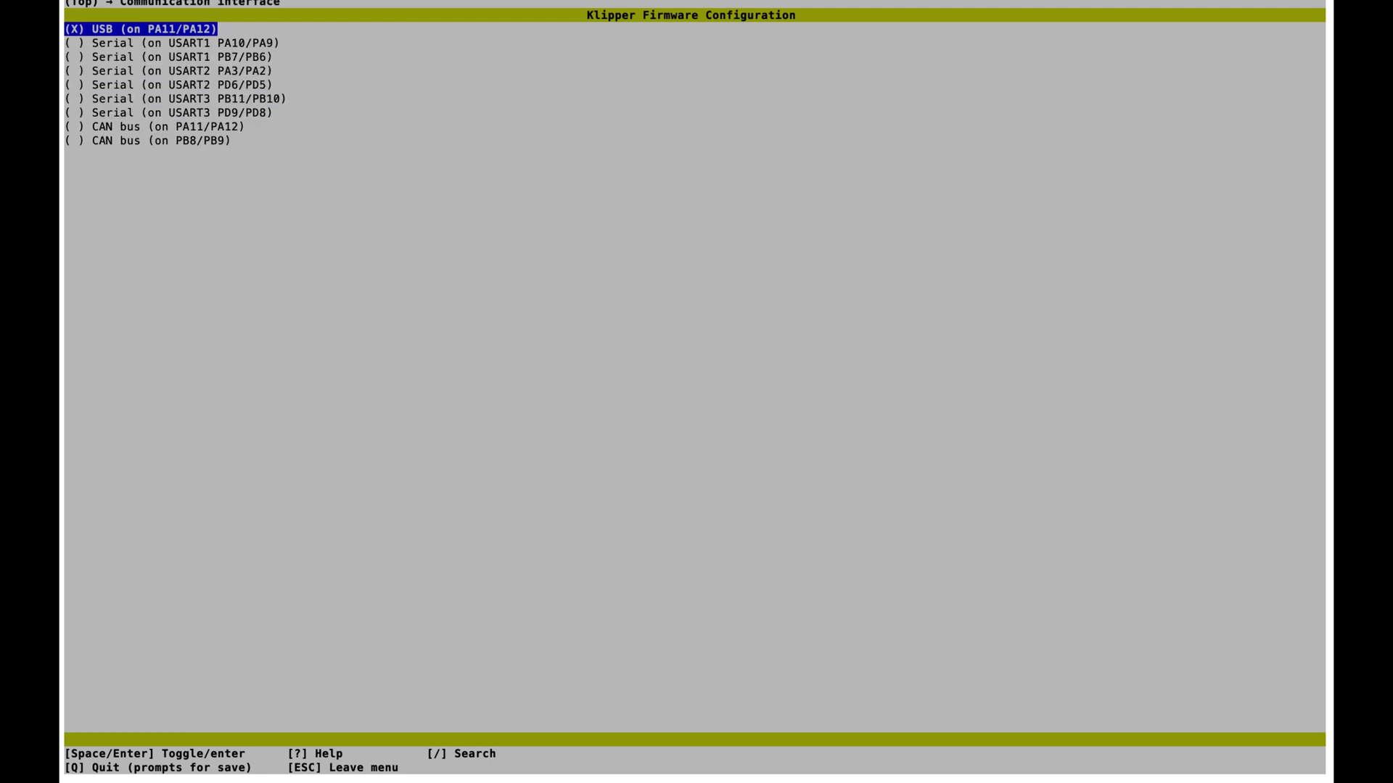
pyautogui.press('Down')
pyautogui.press('Down')
pyautogui.press('Down')
pyautogui.press('Down')
pyautogui.press('Down')
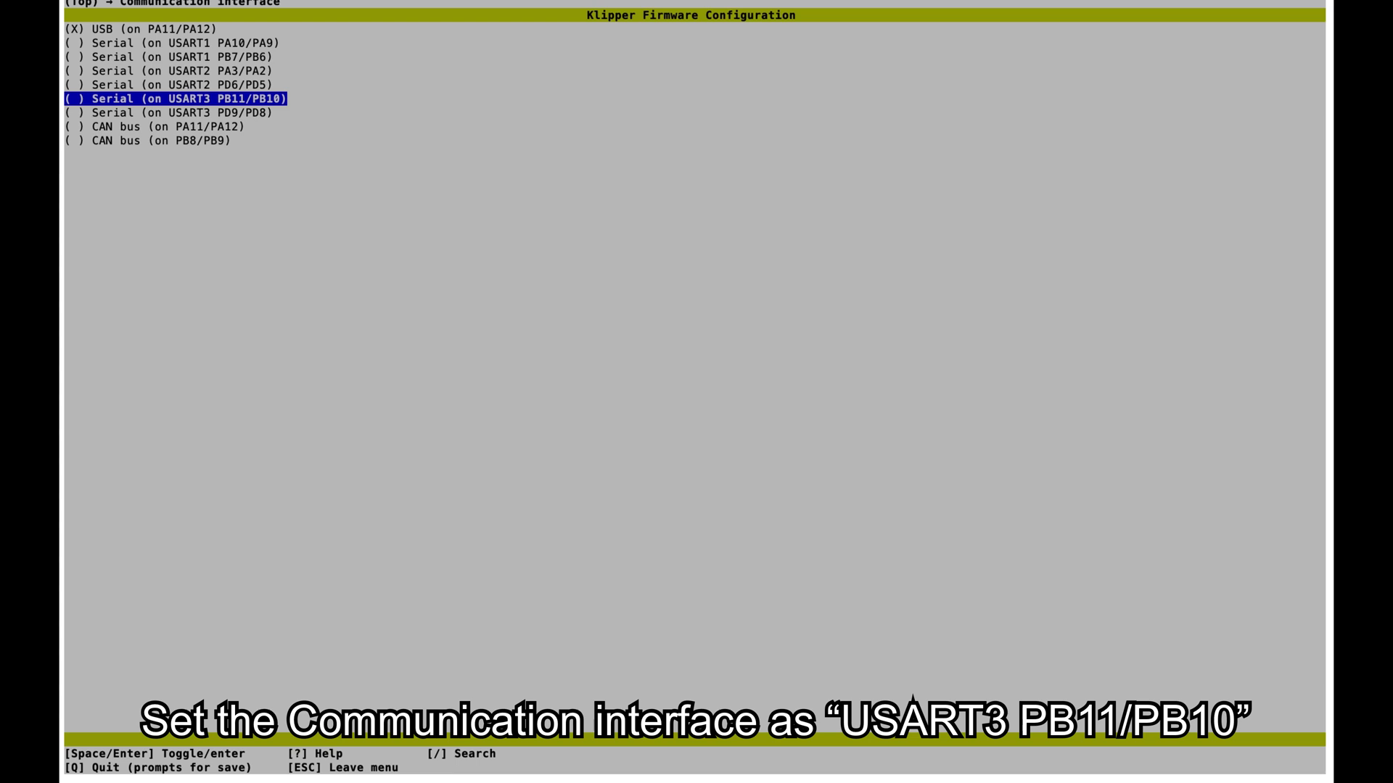
pyautogui.press('Return')
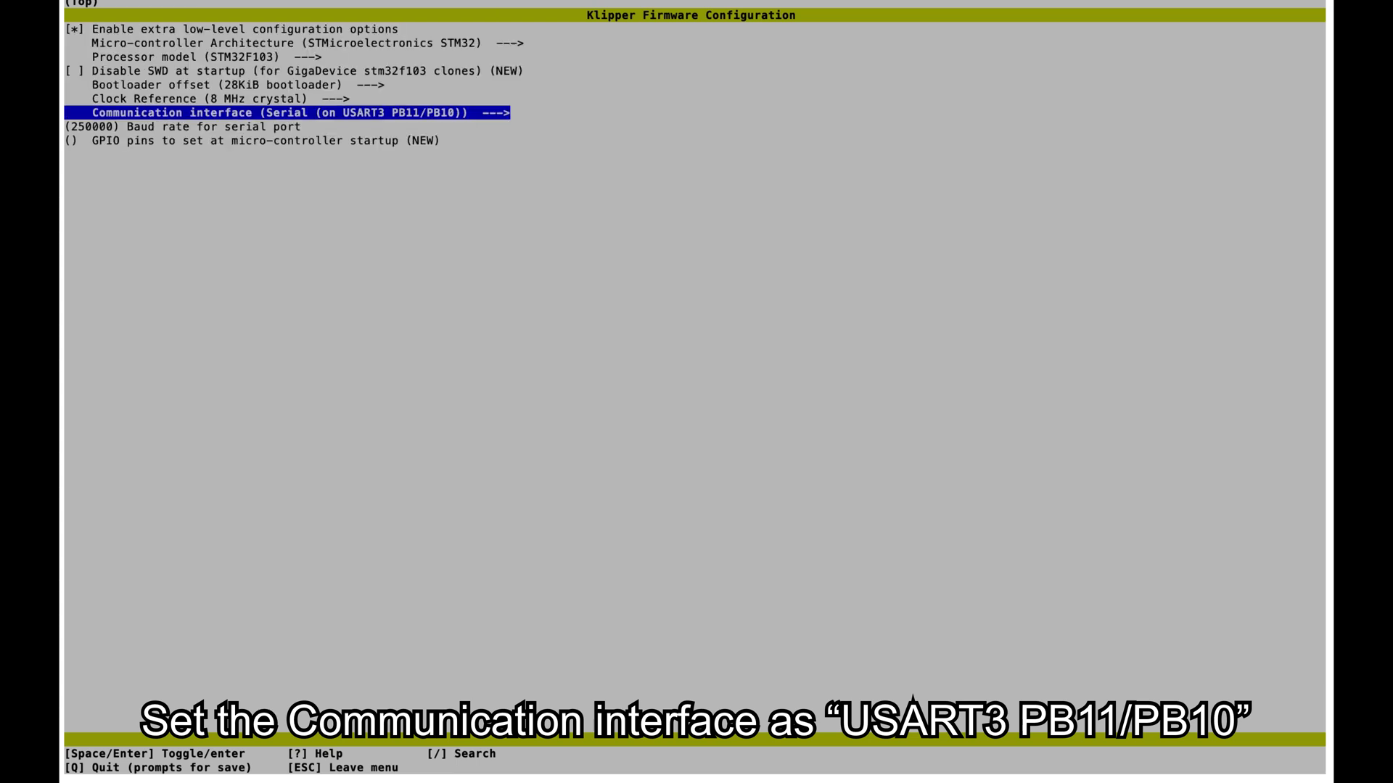
pyautogui.press('Down')
pyautogui.press('Down')
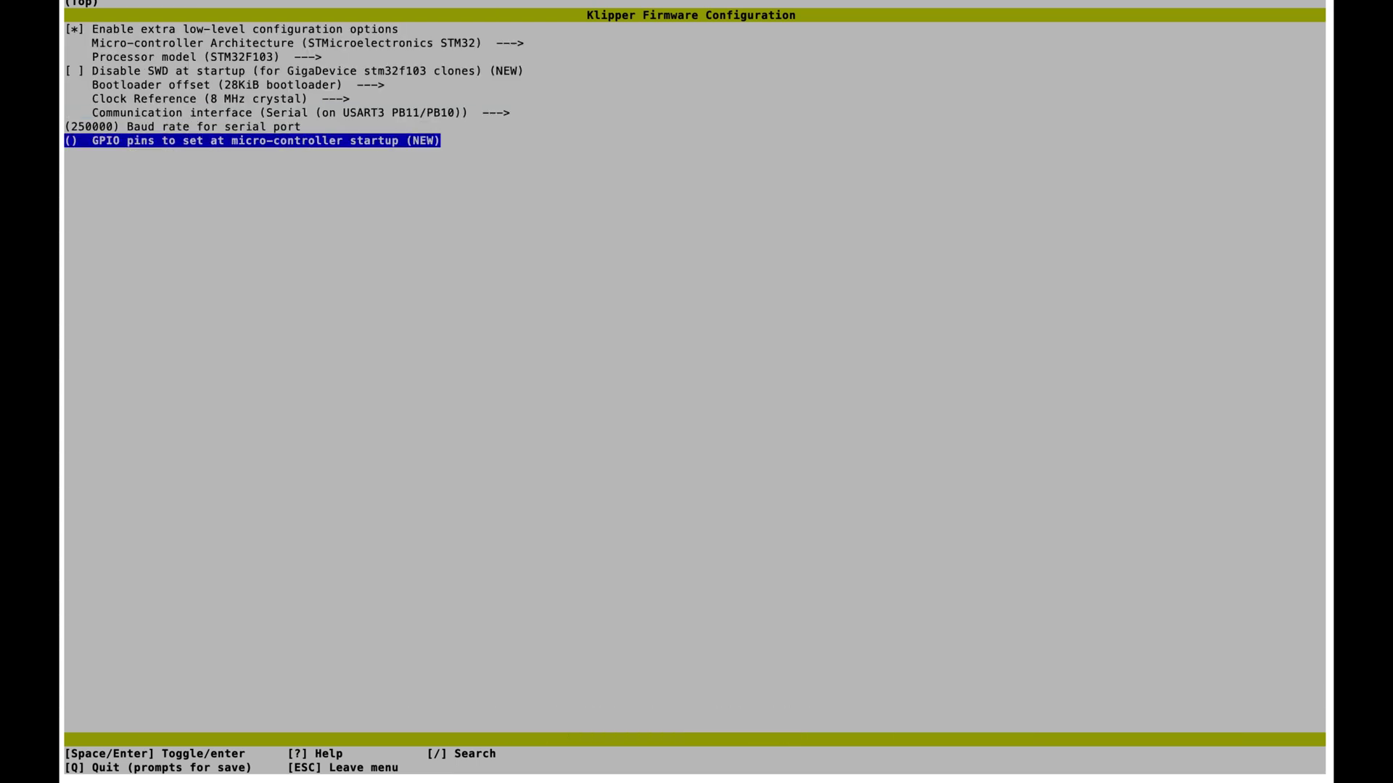
pyautogui.press('Return')
pyautogui.write('!')
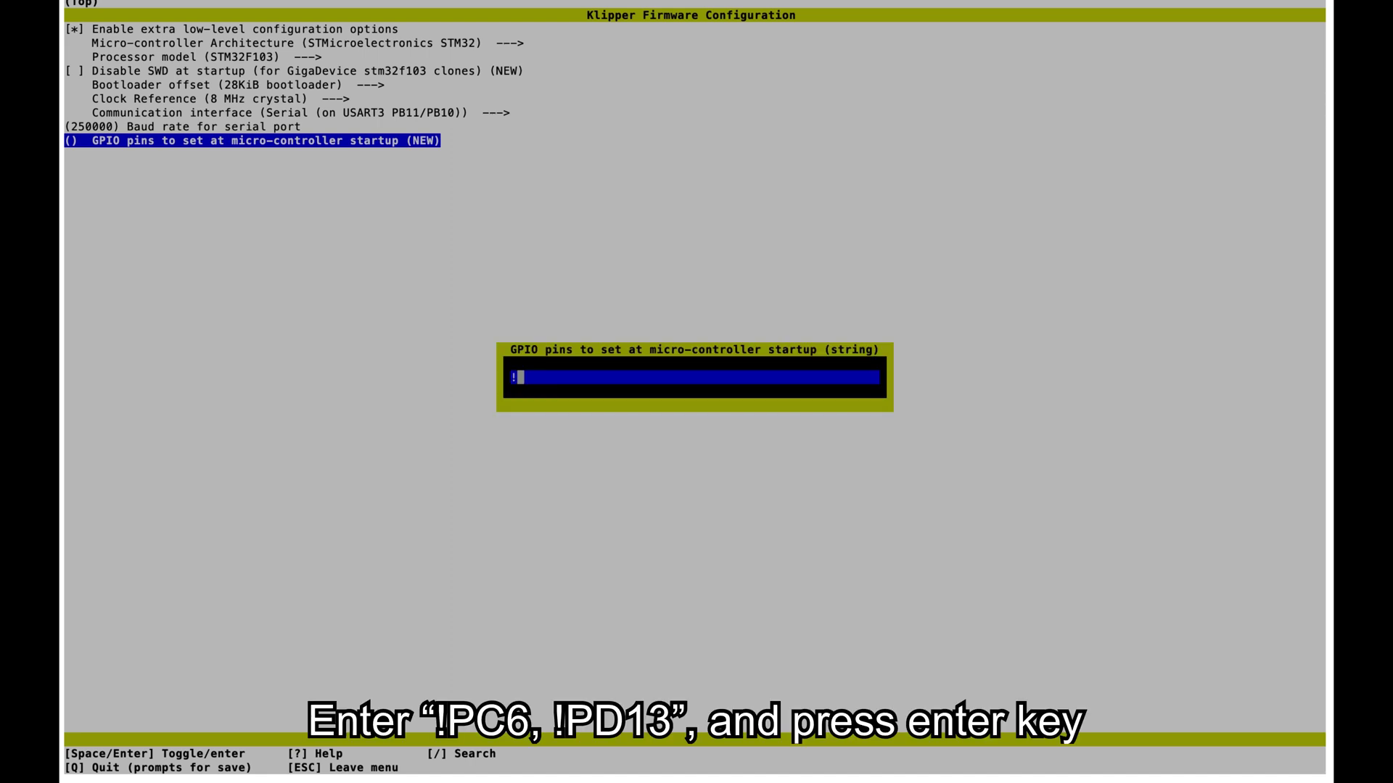
pyautogui.write('PC6, !PD13')
pyautogui.press('Return')
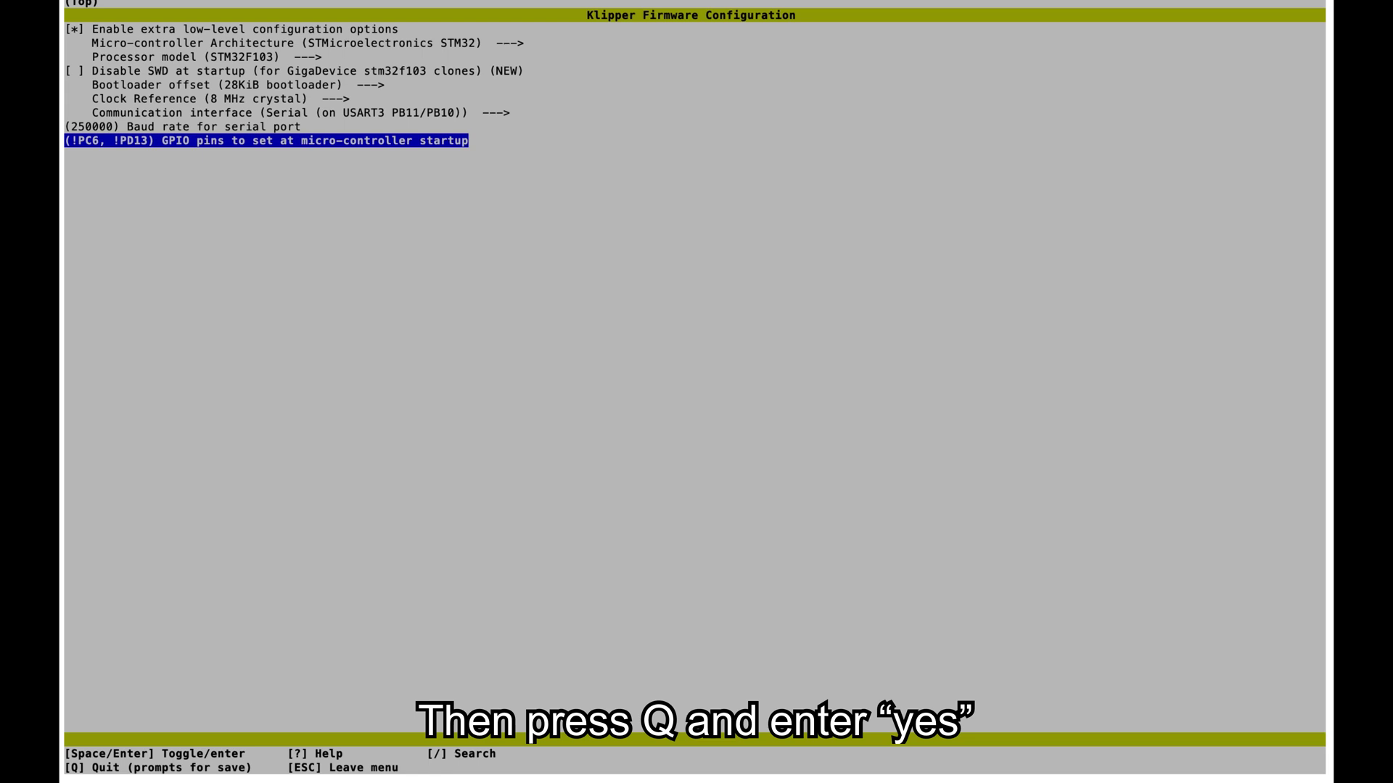
# - Save the config, build with make, and convert klipper.bin into Robin_nano.bin
pyautogui.press('q')
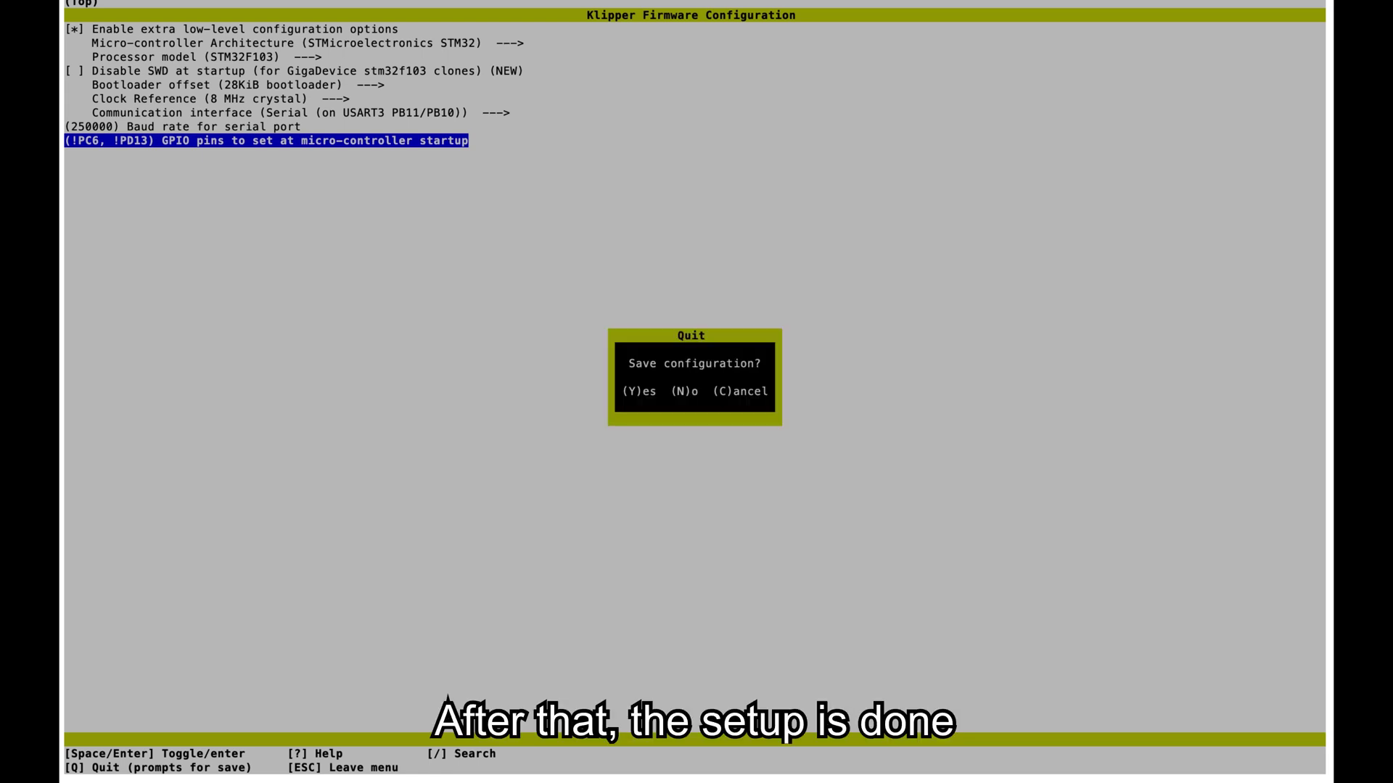
pyautogui.press('y')
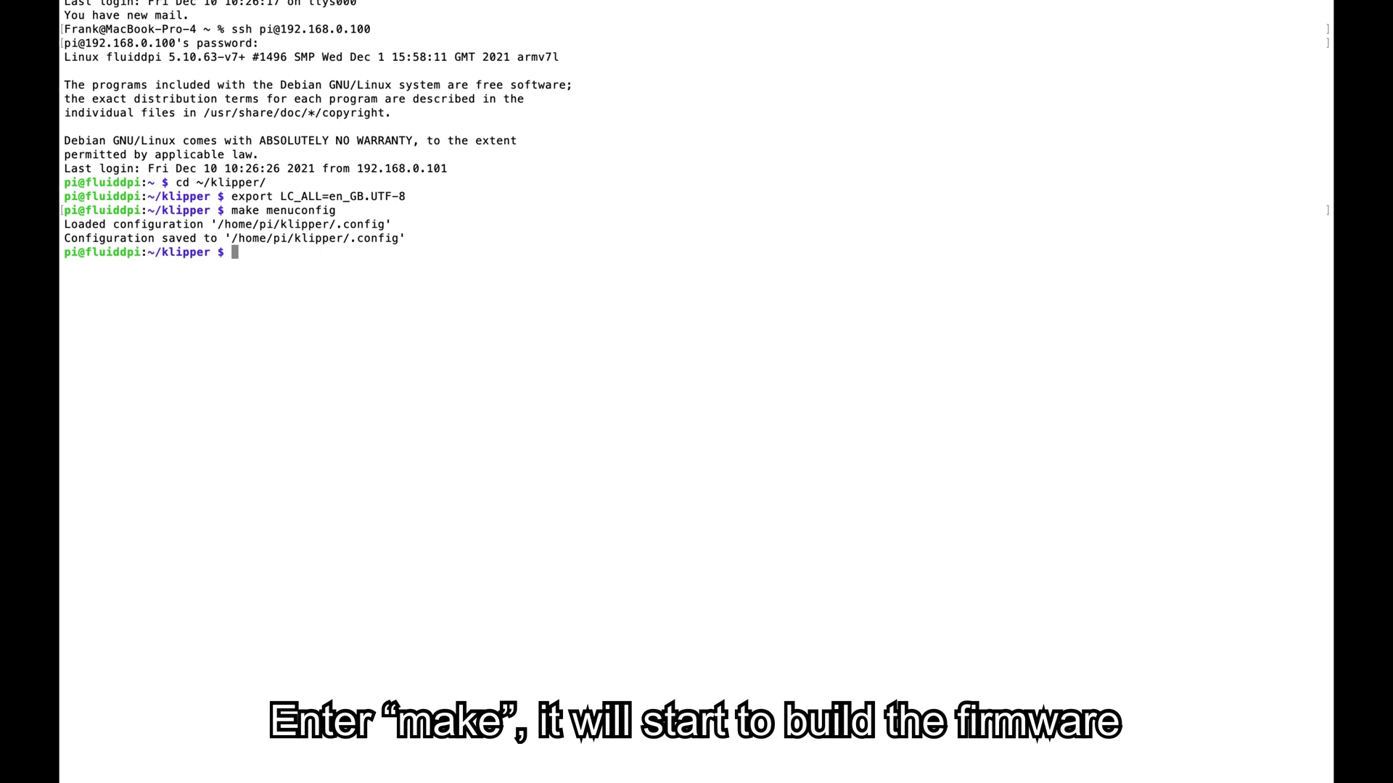
pyautogui.write('make')
pyautogui.press('Return')
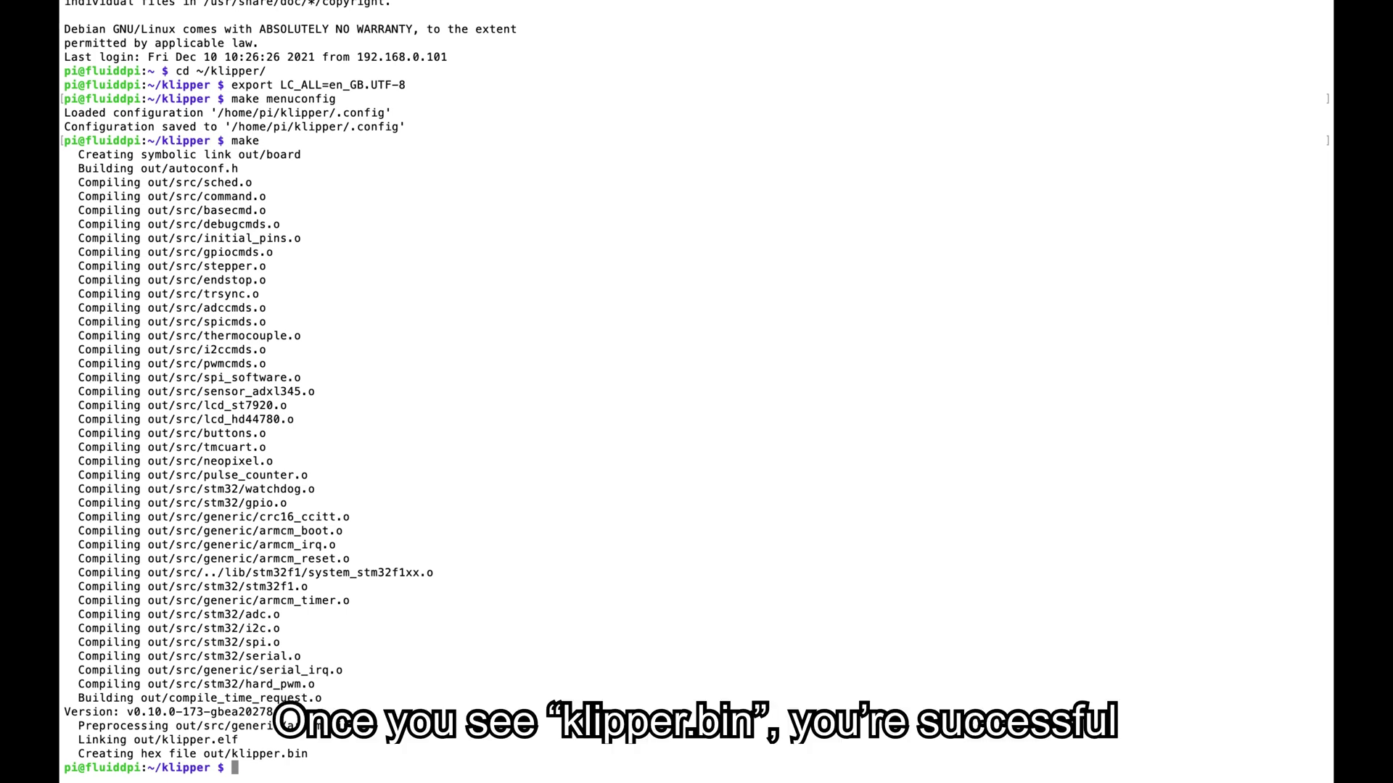
pyautogui.write('./scripts/update_mks_robin.py ./out/klipper.bin ./out/Robin_nano.bin')
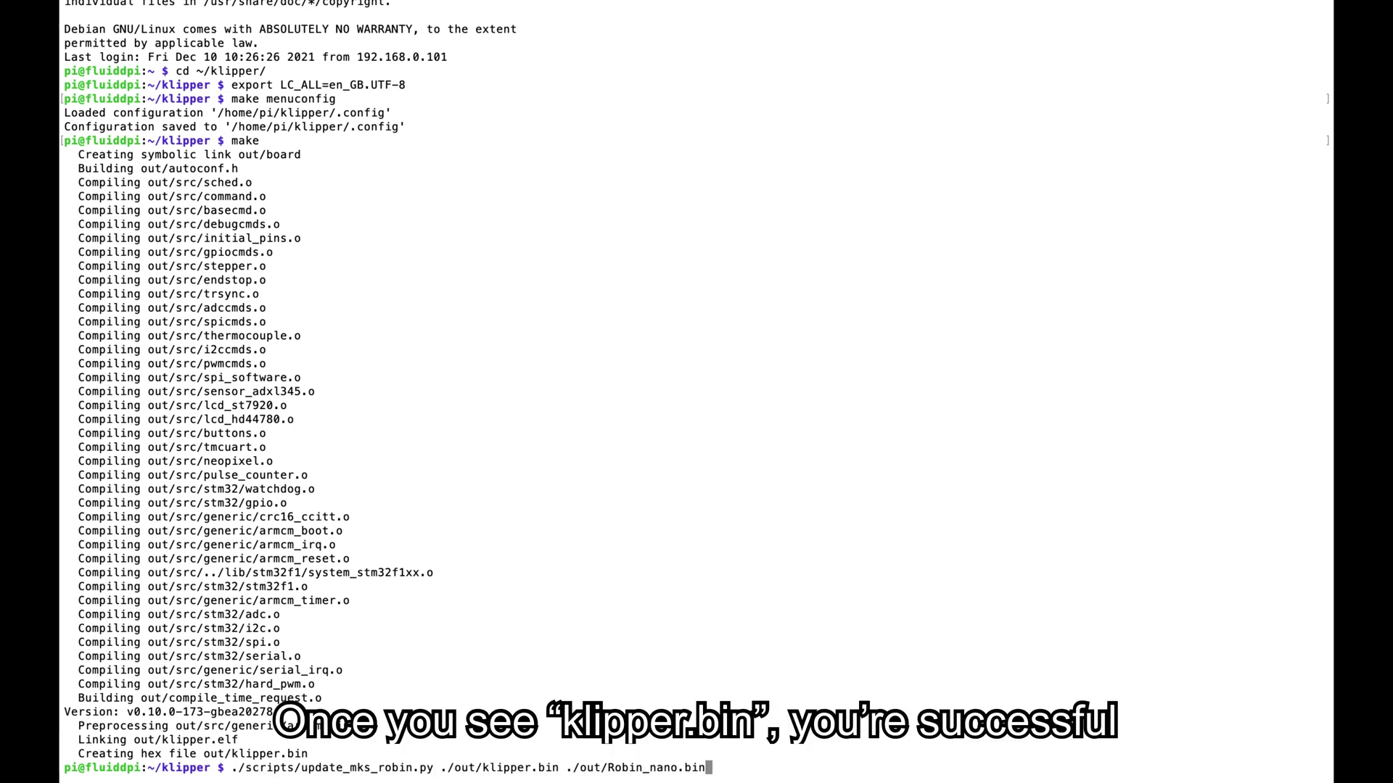
pyautogui.press('Return')
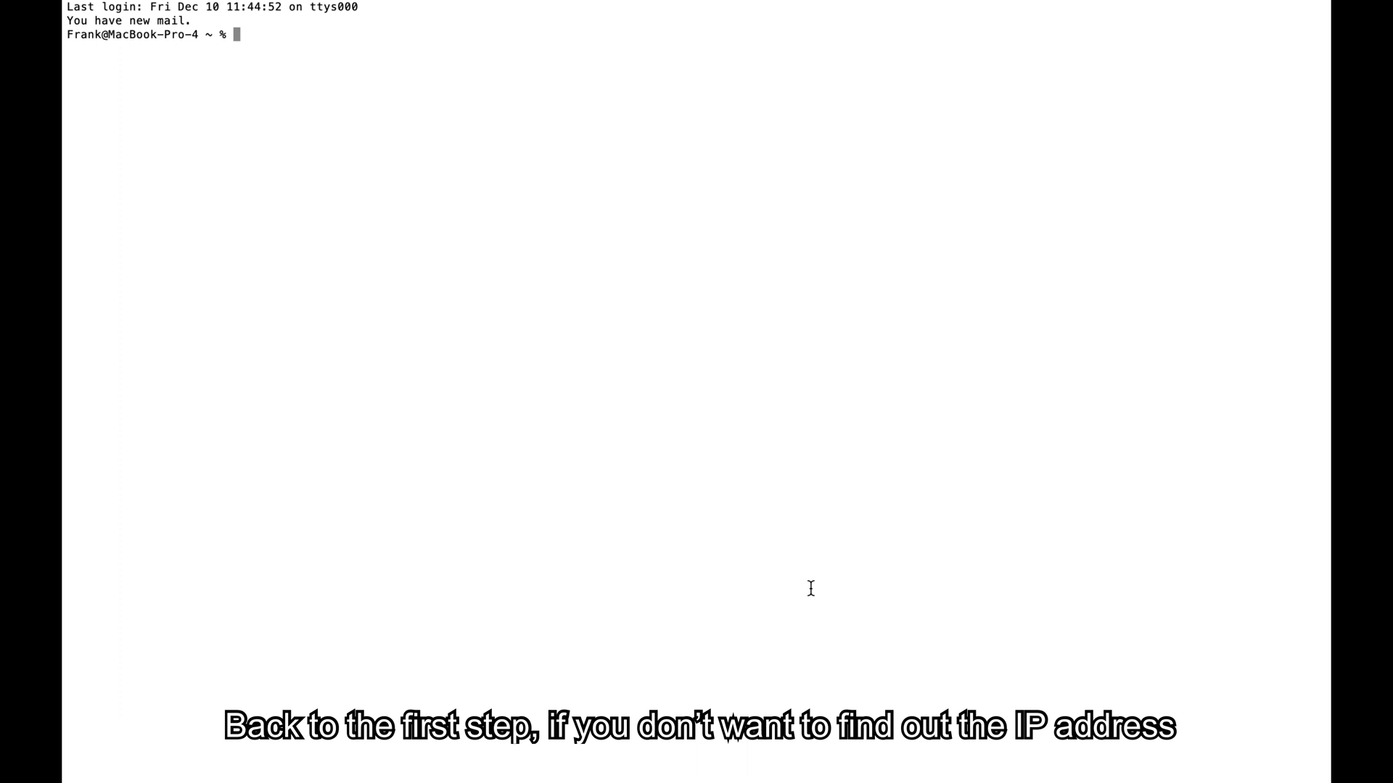
pyautogui.write('ssh pi@fluiddpi.local')
pyautogui.press('Return')
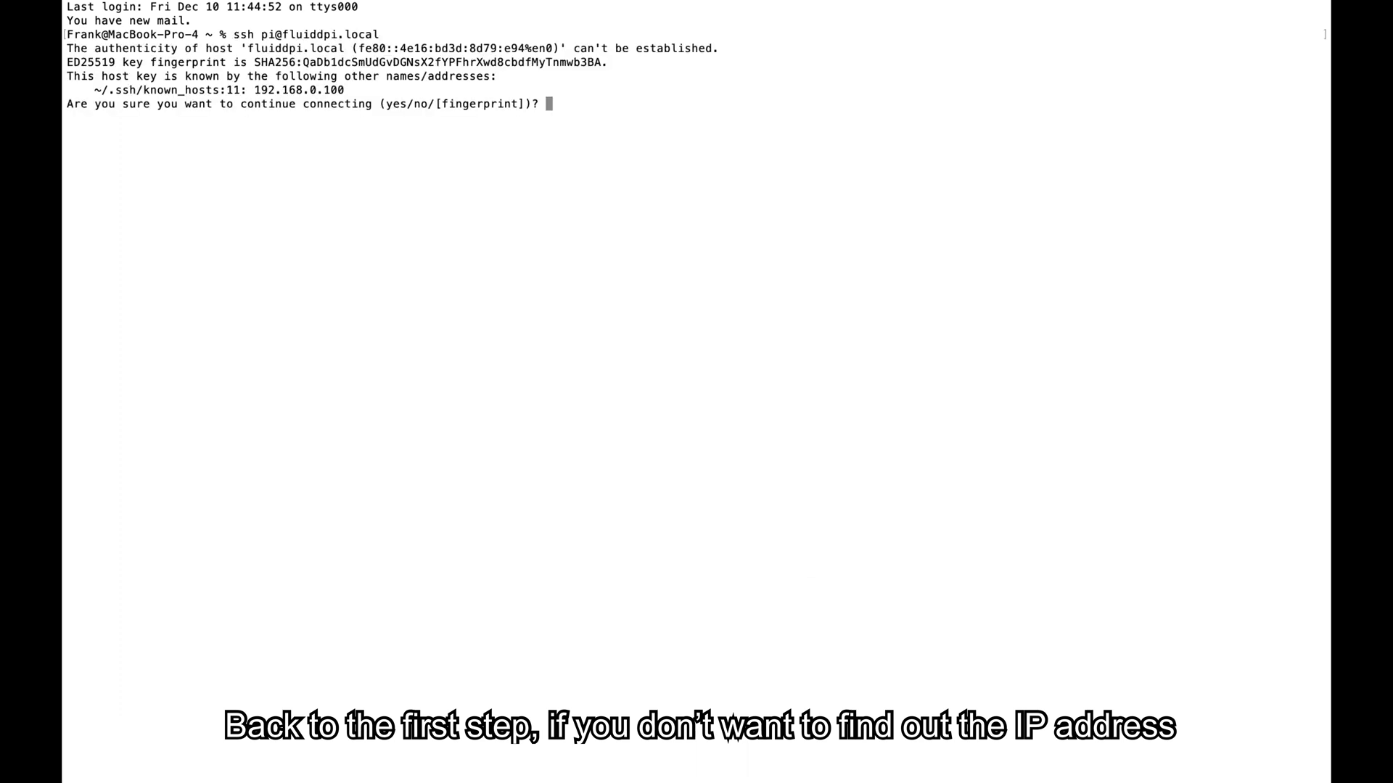
pyautogui.write('yes')
pyautogui.press('Return')
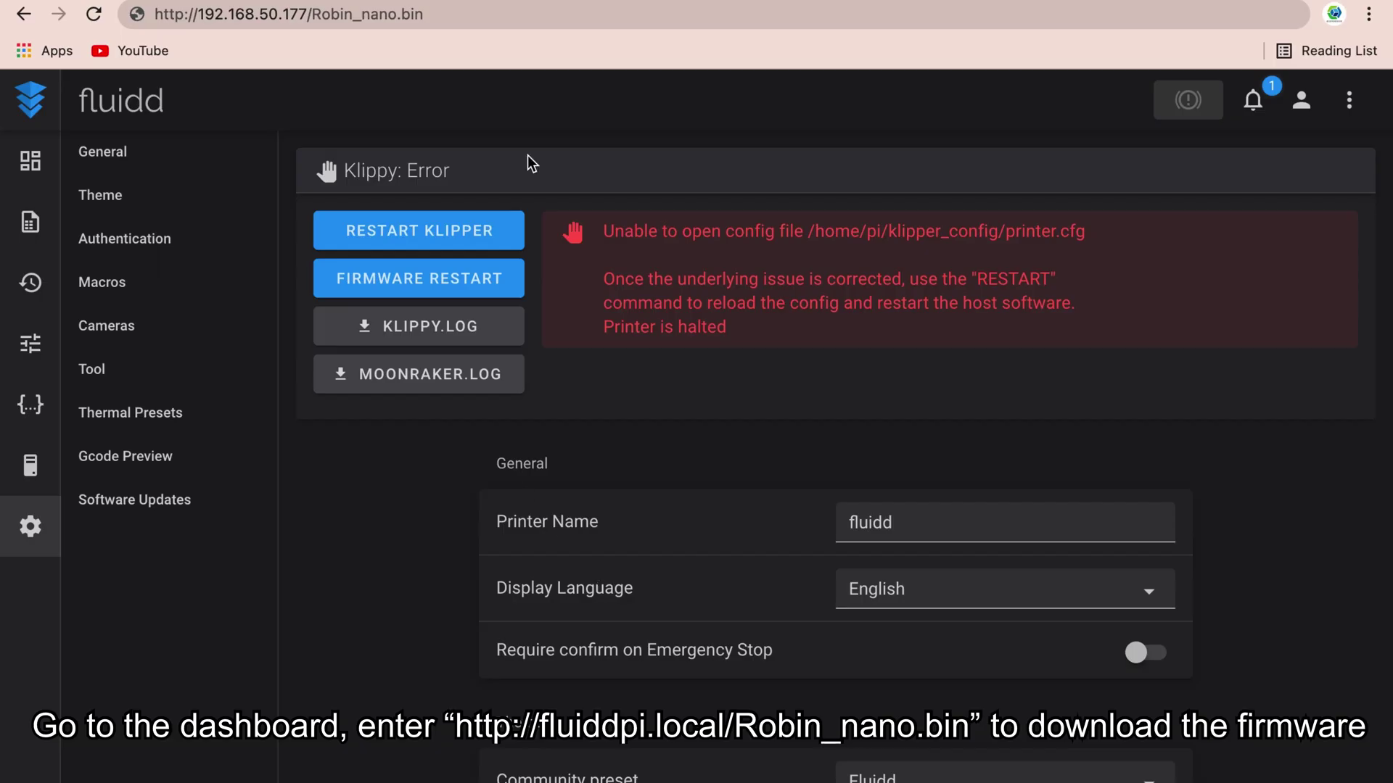
# - Download the Robin_nano.bin firmware file from the printer host's URL
pyautogui.click(450, 15)
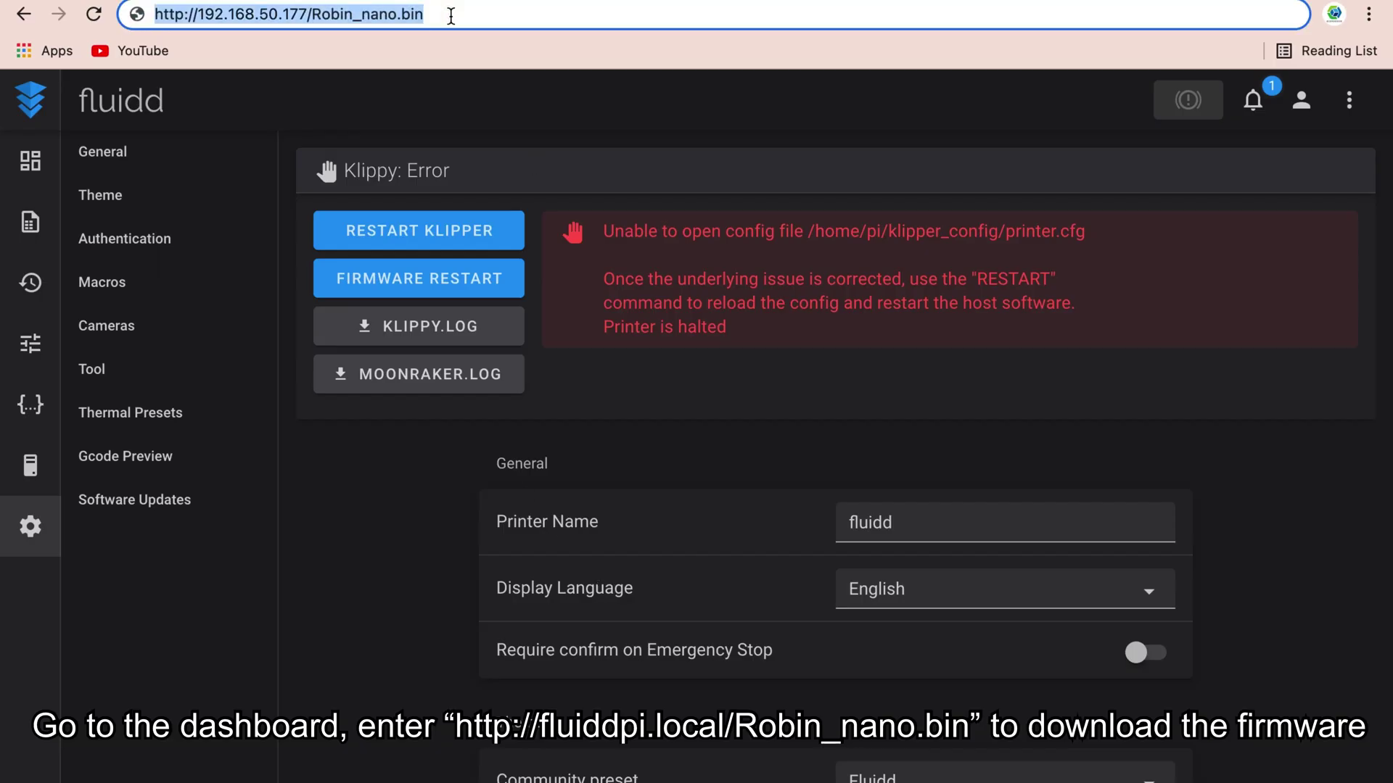
pyautogui.press('Return')
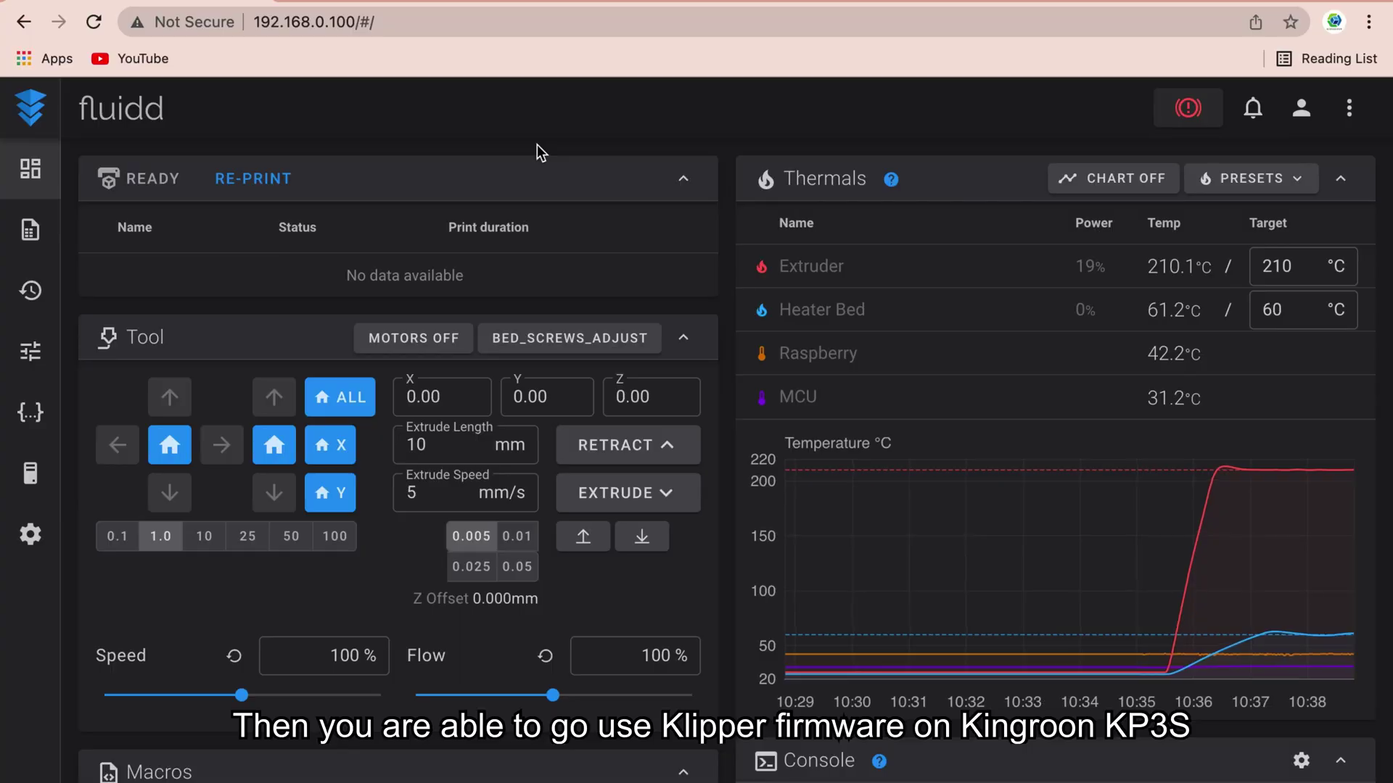
# - Review the dashboard, then view the Jobs and print History pages
pyautogui.scroll(-5, 536, 146)
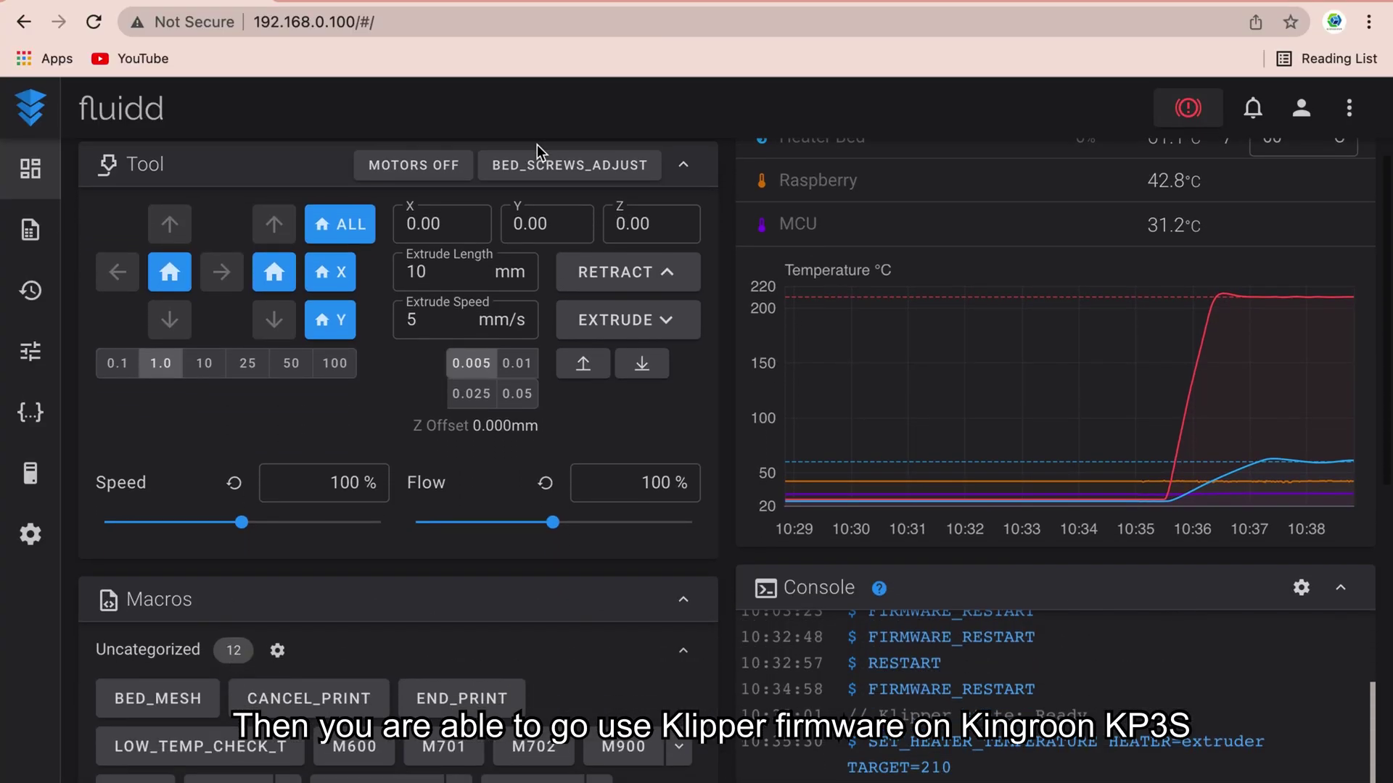
pyautogui.scroll(-5, 537, 145)
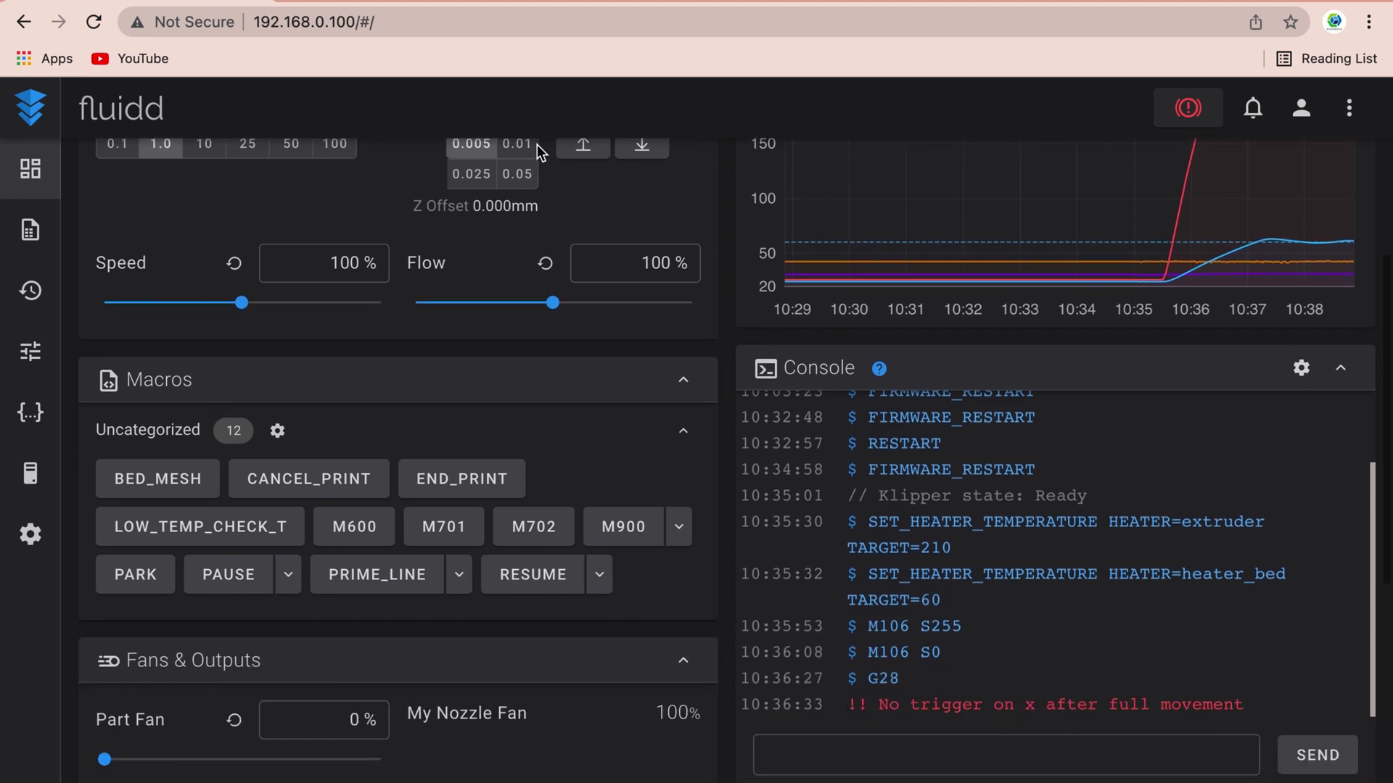
pyautogui.scroll(-7, 537, 145)
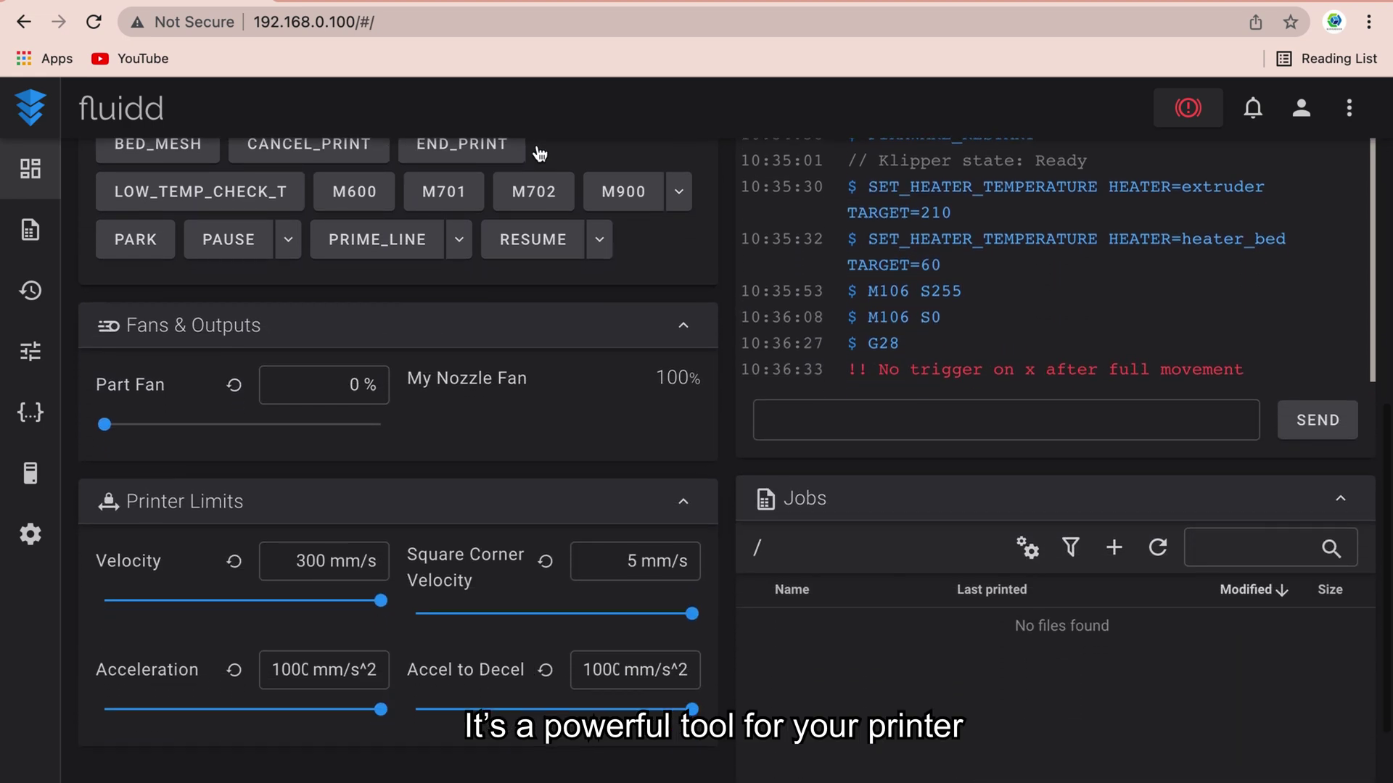
pyautogui.scroll(-2, 537, 145)
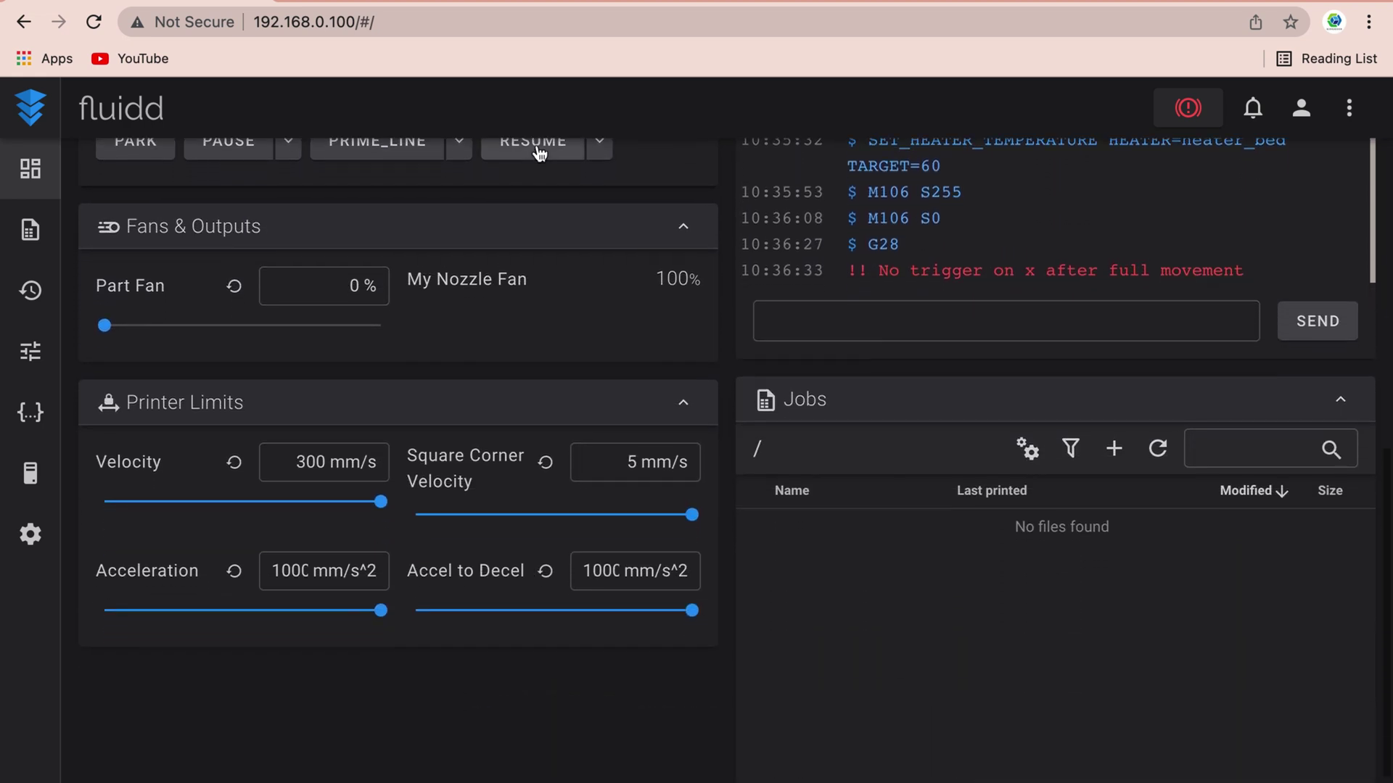
pyautogui.scroll(-2, 539, 153)
pyautogui.scroll(15, 539, 152)
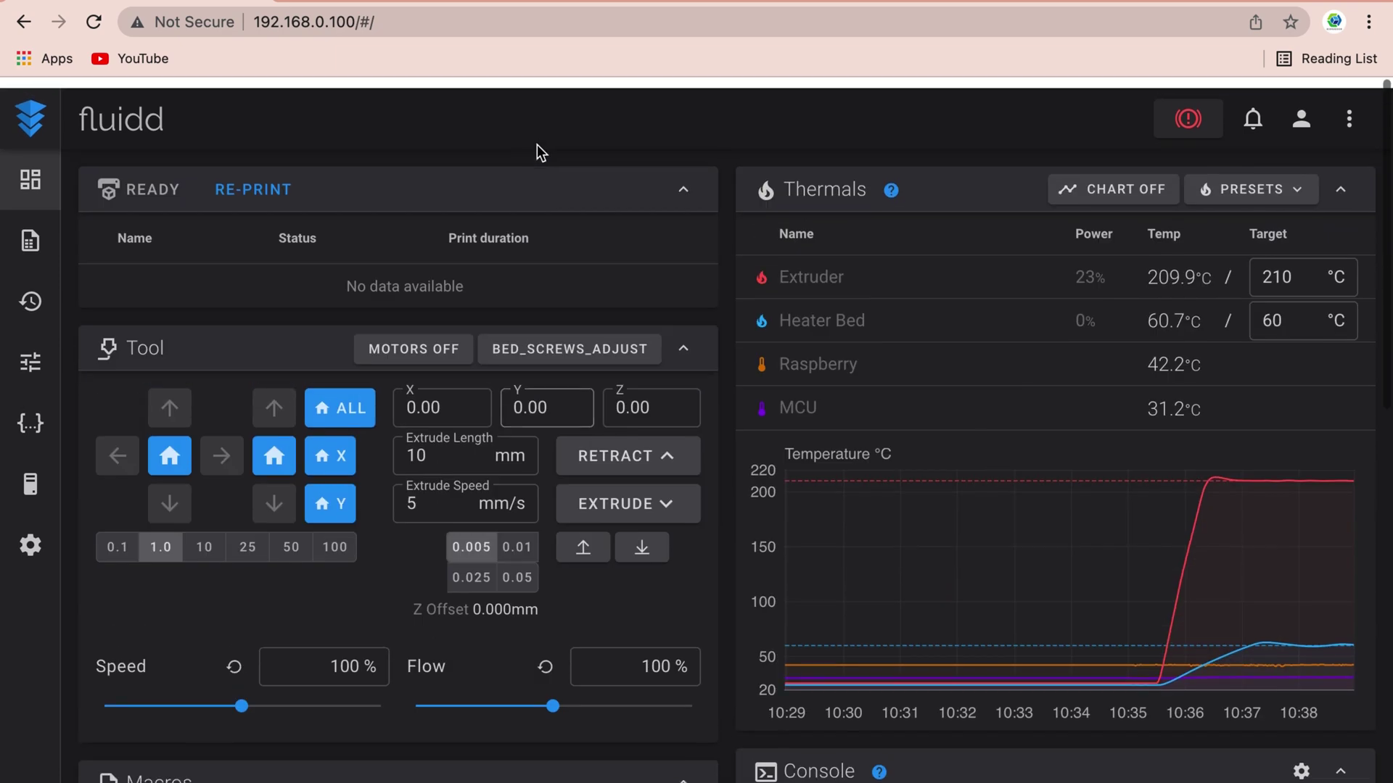
pyautogui.click(17, 242)
pyautogui.click(42, 289)
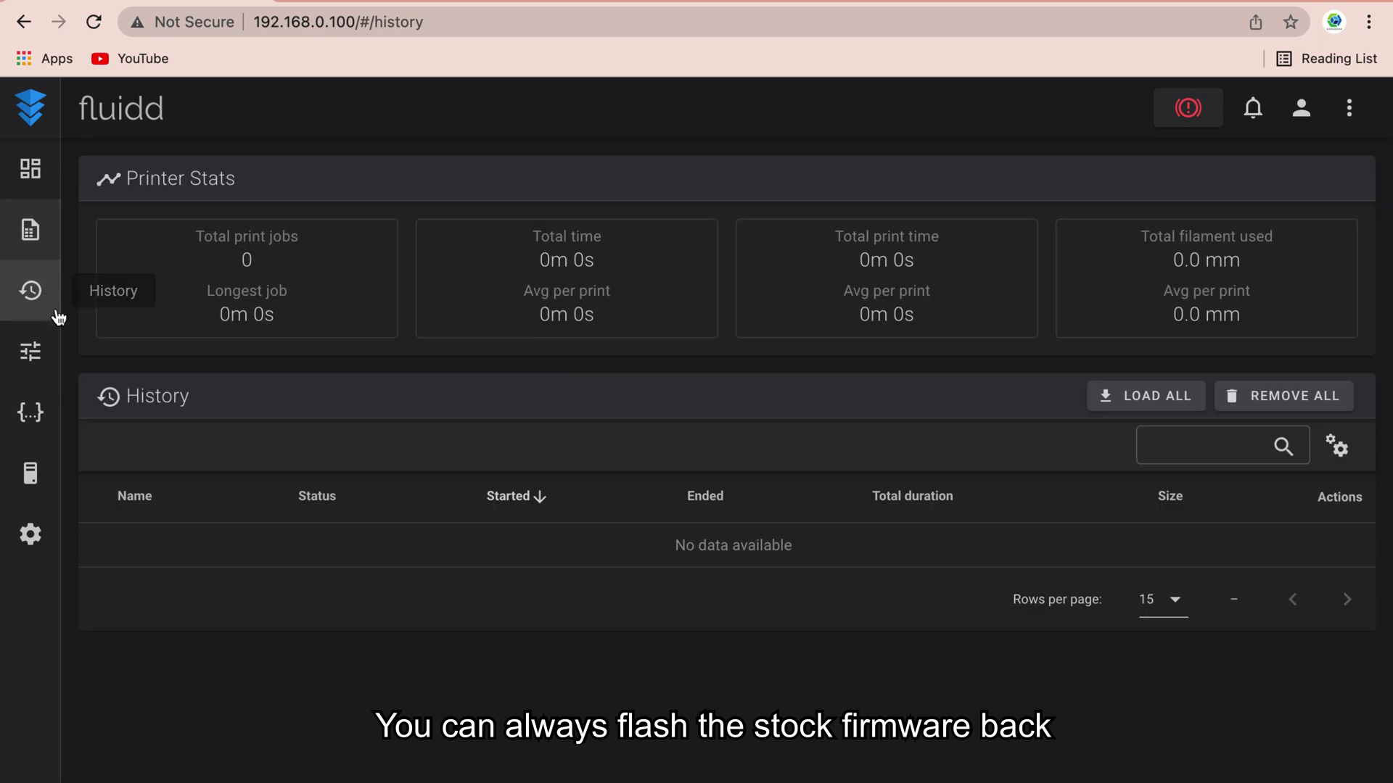
# - Browse Tune, Configuration and System, then Settings showing fluidd v1.16.2, klipper and moonraker up to date
pyautogui.click(53, 352)
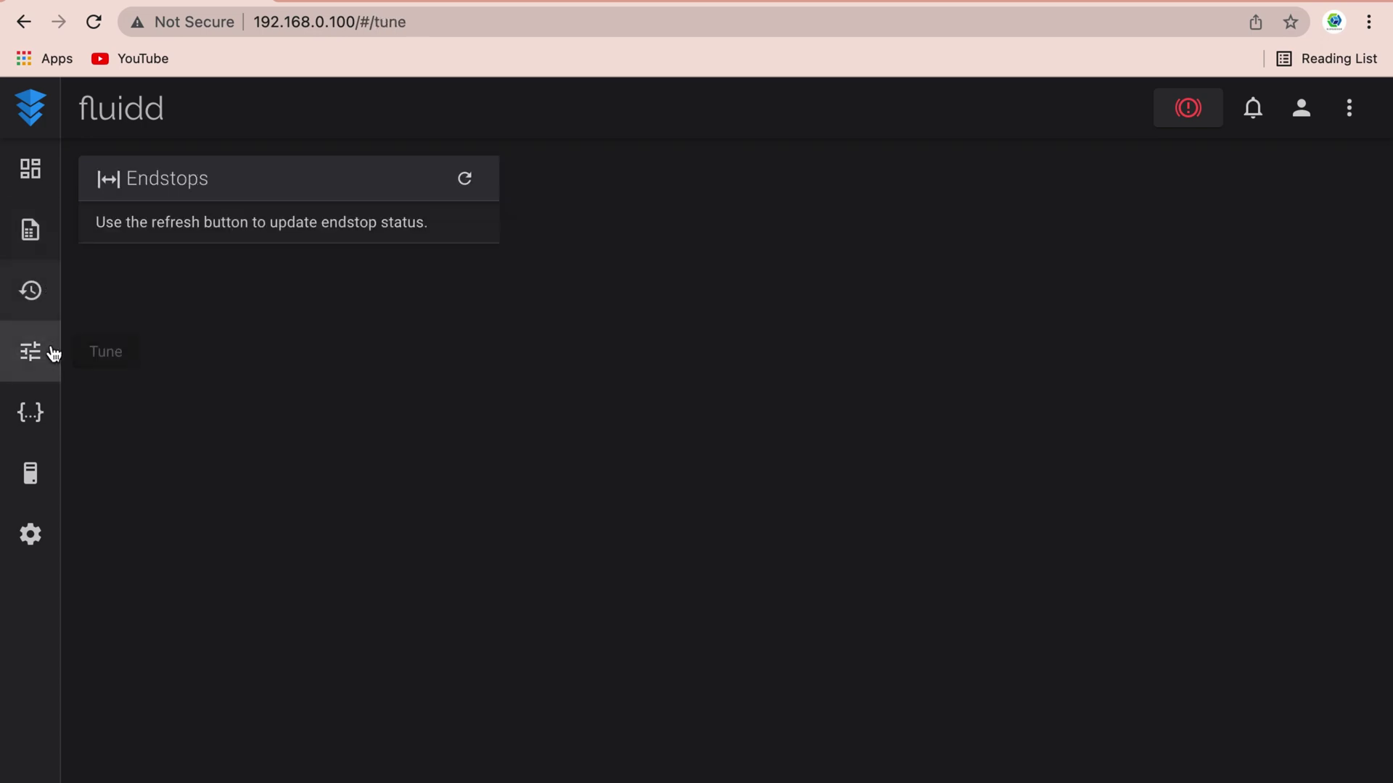
pyautogui.click(54, 432)
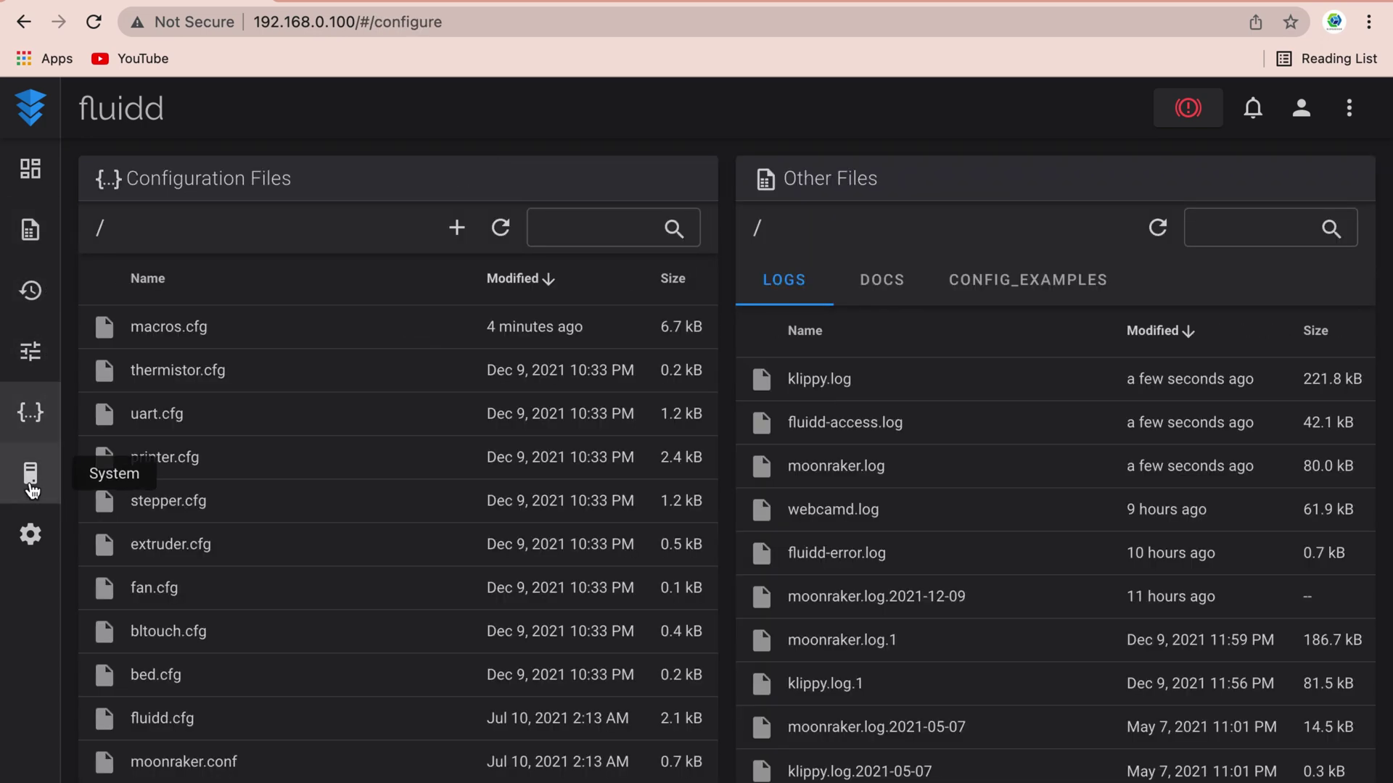
pyautogui.click(31, 487)
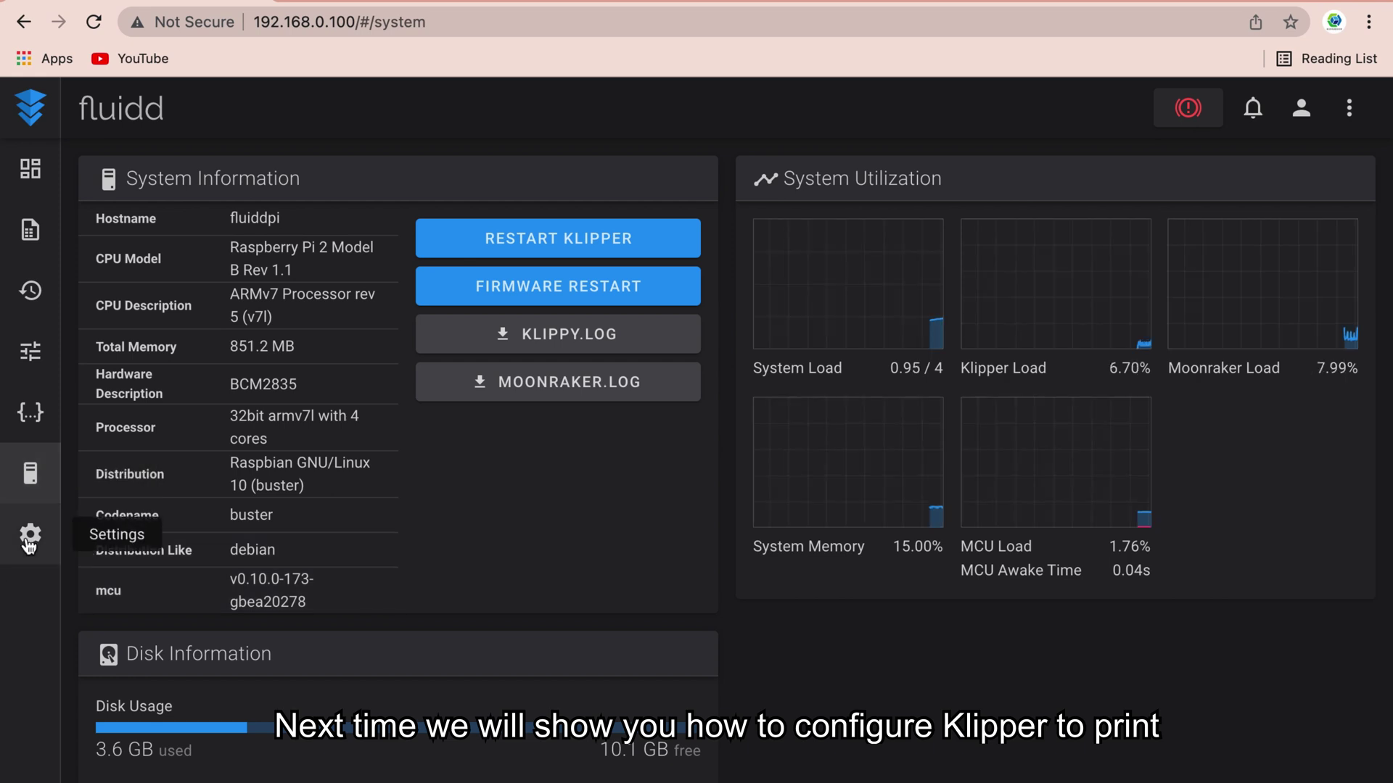
pyautogui.click(29, 543)
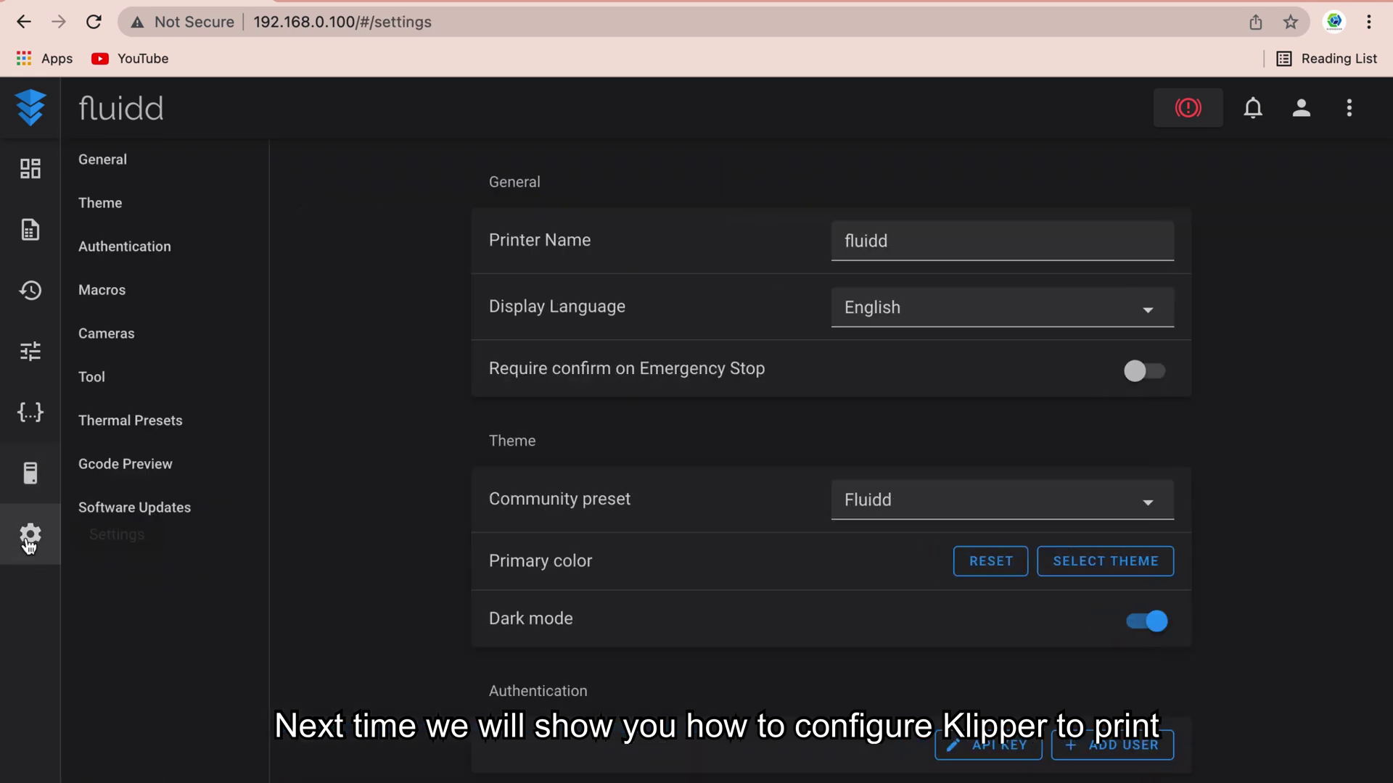
pyautogui.scroll(-15, 302, 658)
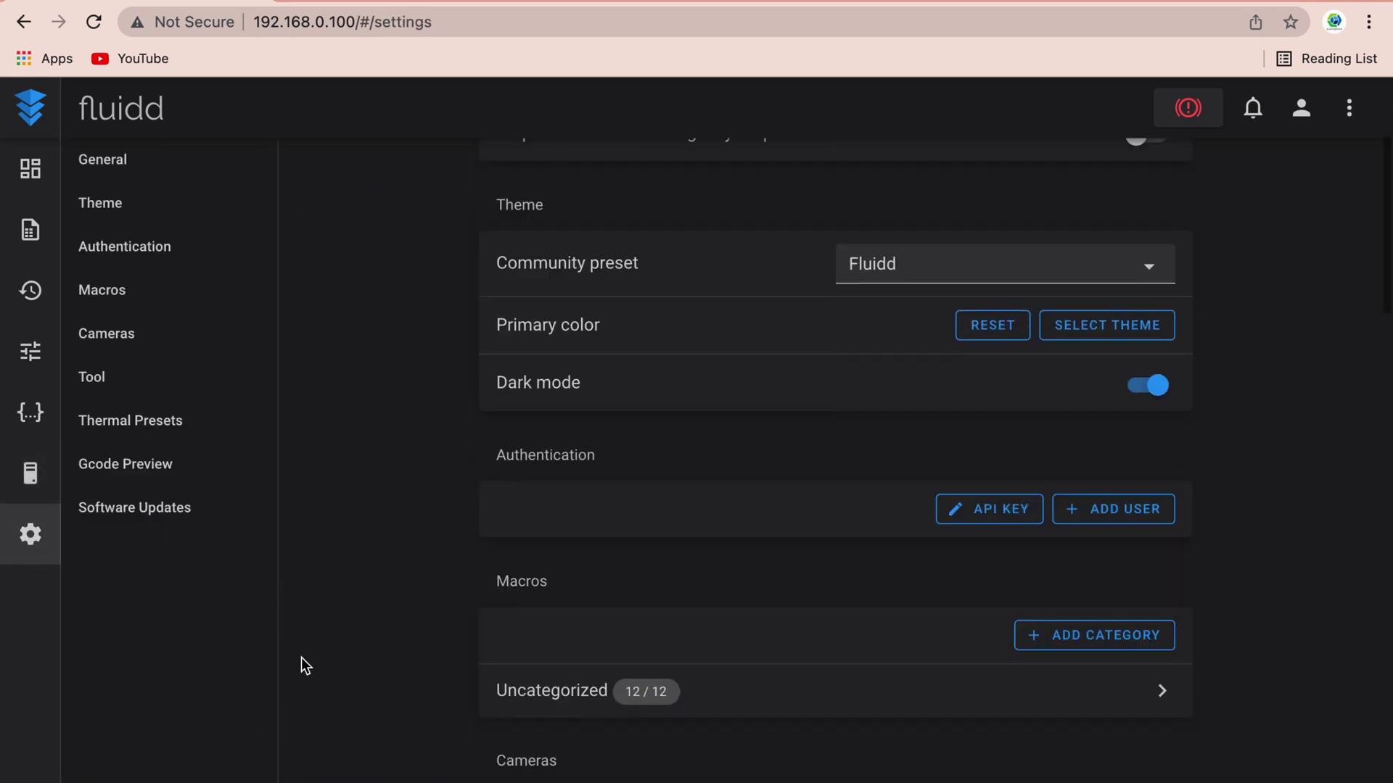
pyautogui.scroll(-10, 301, 657)
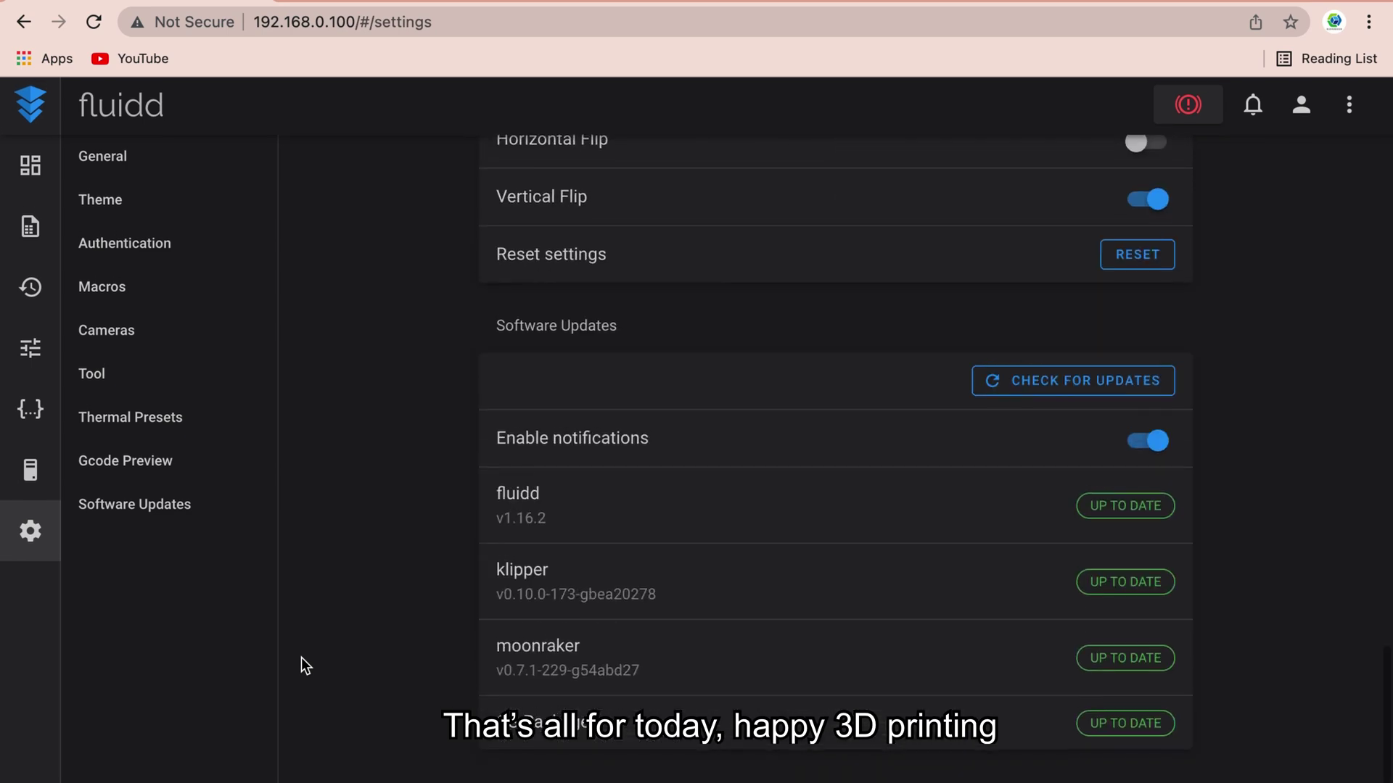